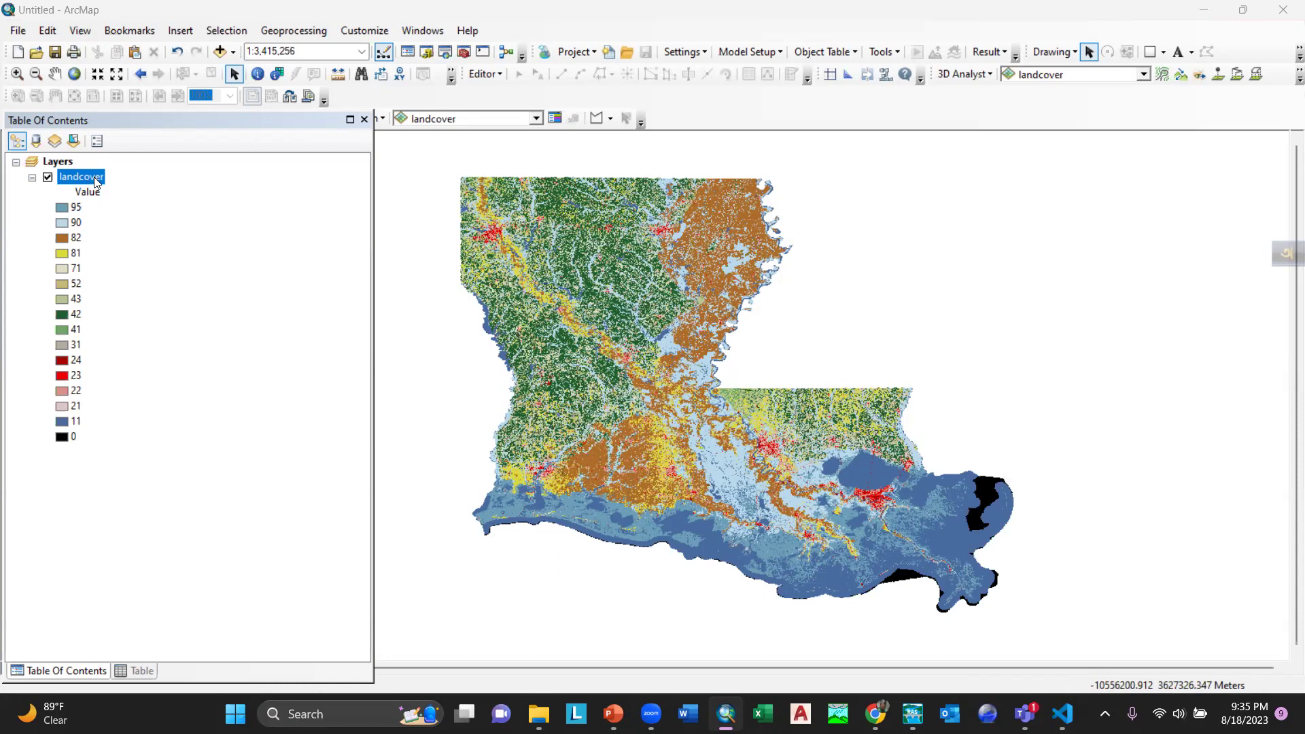
# Step: Open the landcover layer's attribute table and enlarge it to show the whole land field
pyautogui.rightClick(97, 182)
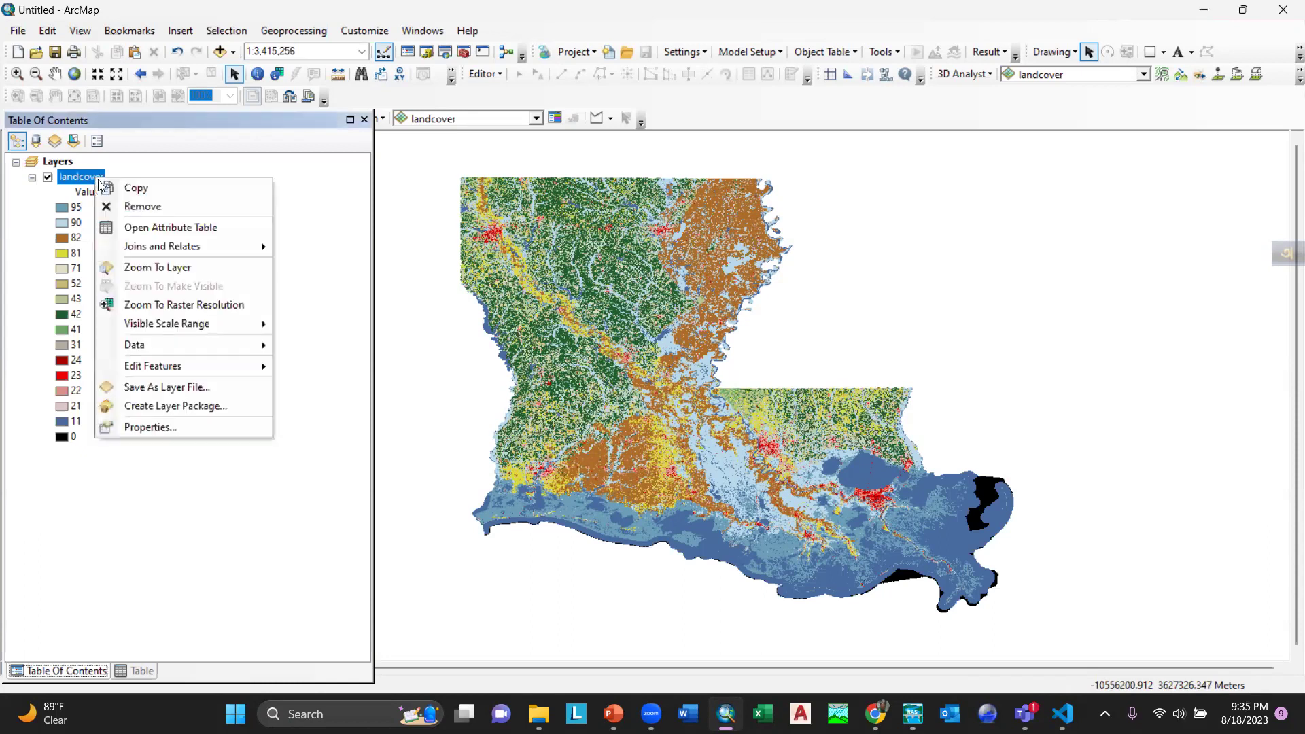
pyautogui.click(180, 223)
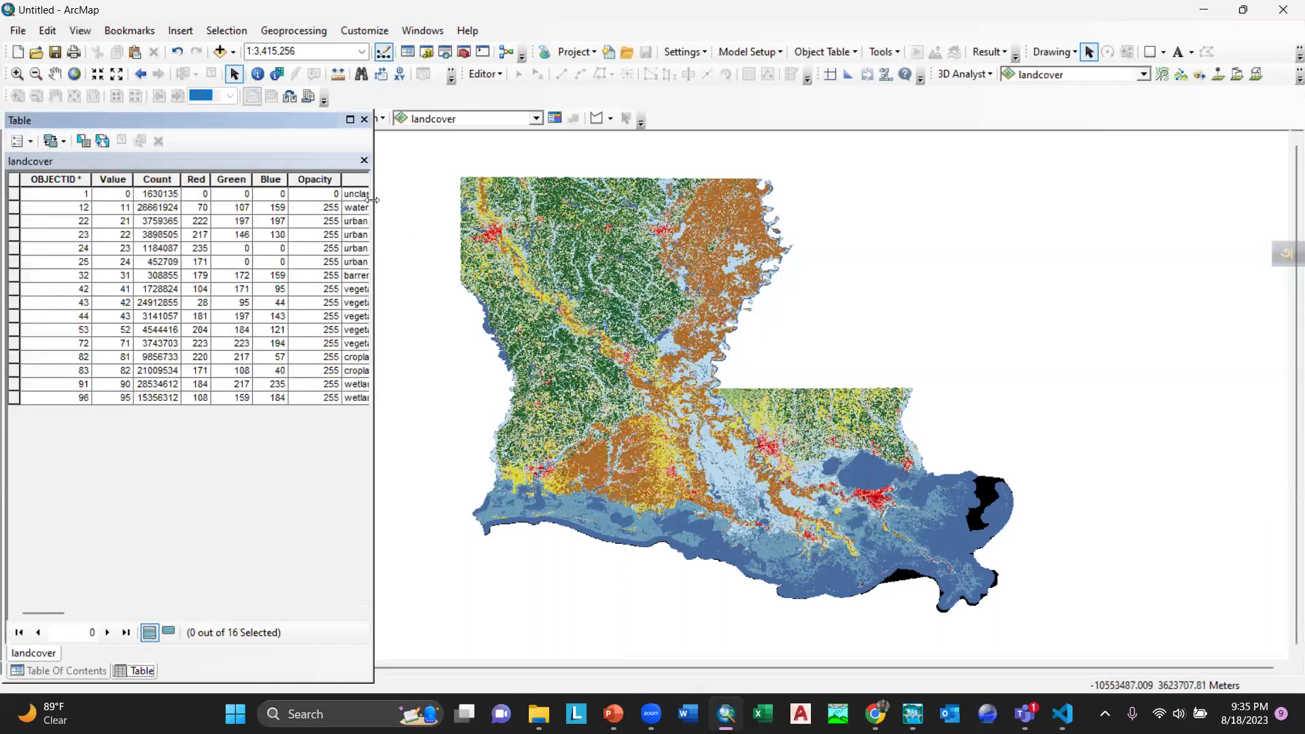
pyautogui.moveTo(372, 199); pyautogui.dragTo(727, 200)
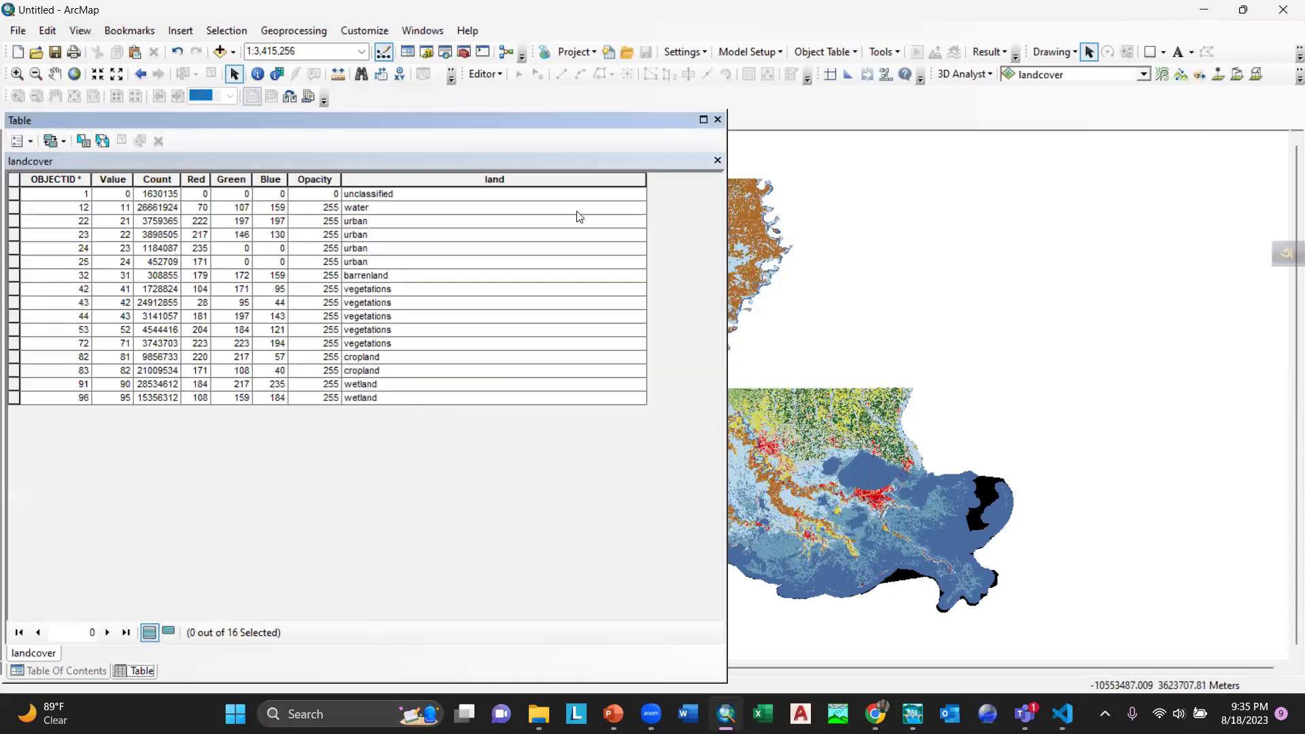
pyautogui.click(515, 181)
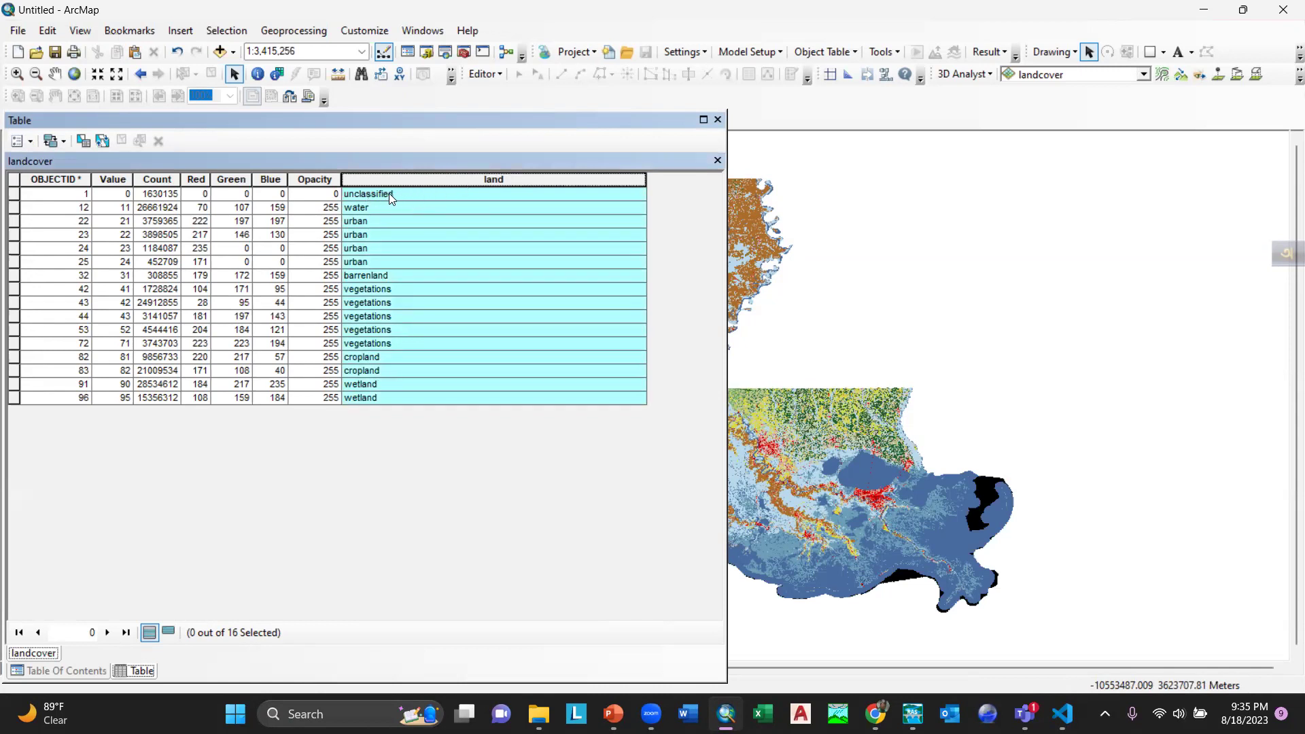
pyautogui.click(383, 213)
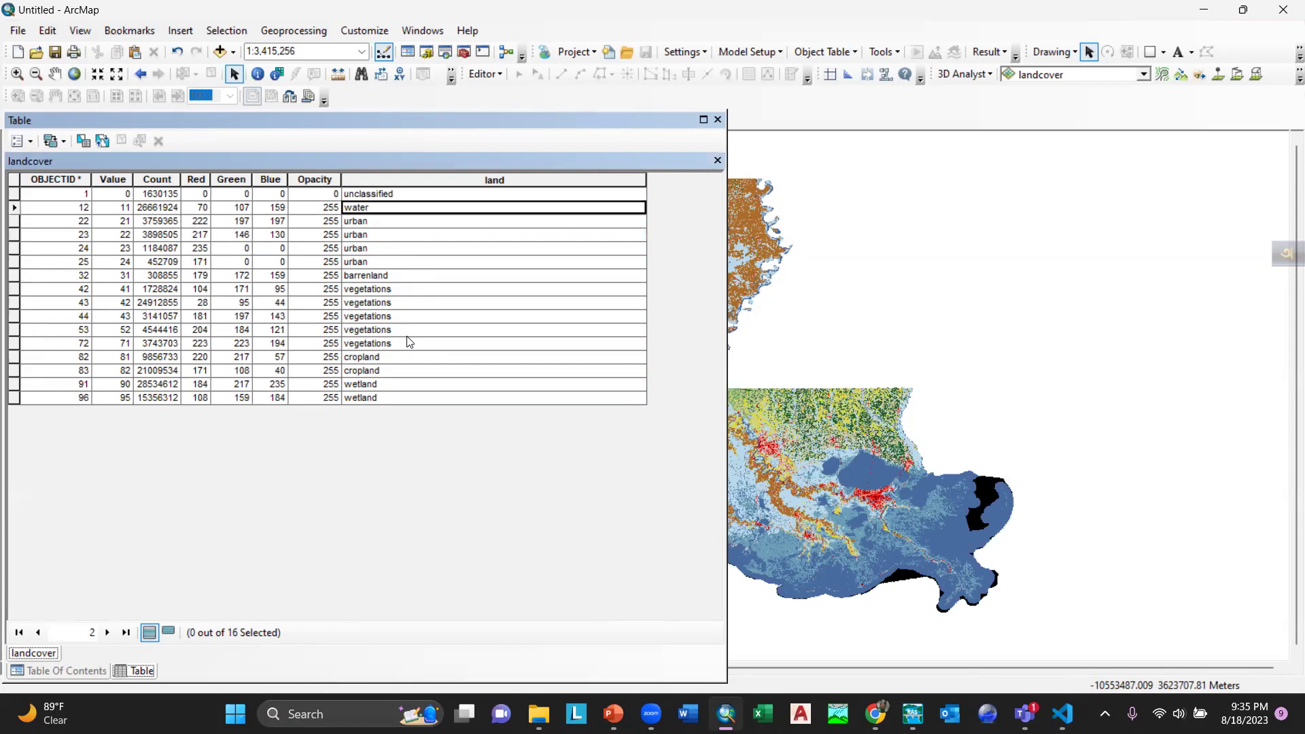
pyautogui.moveTo(427, 121); pyautogui.dragTo(540, 87)
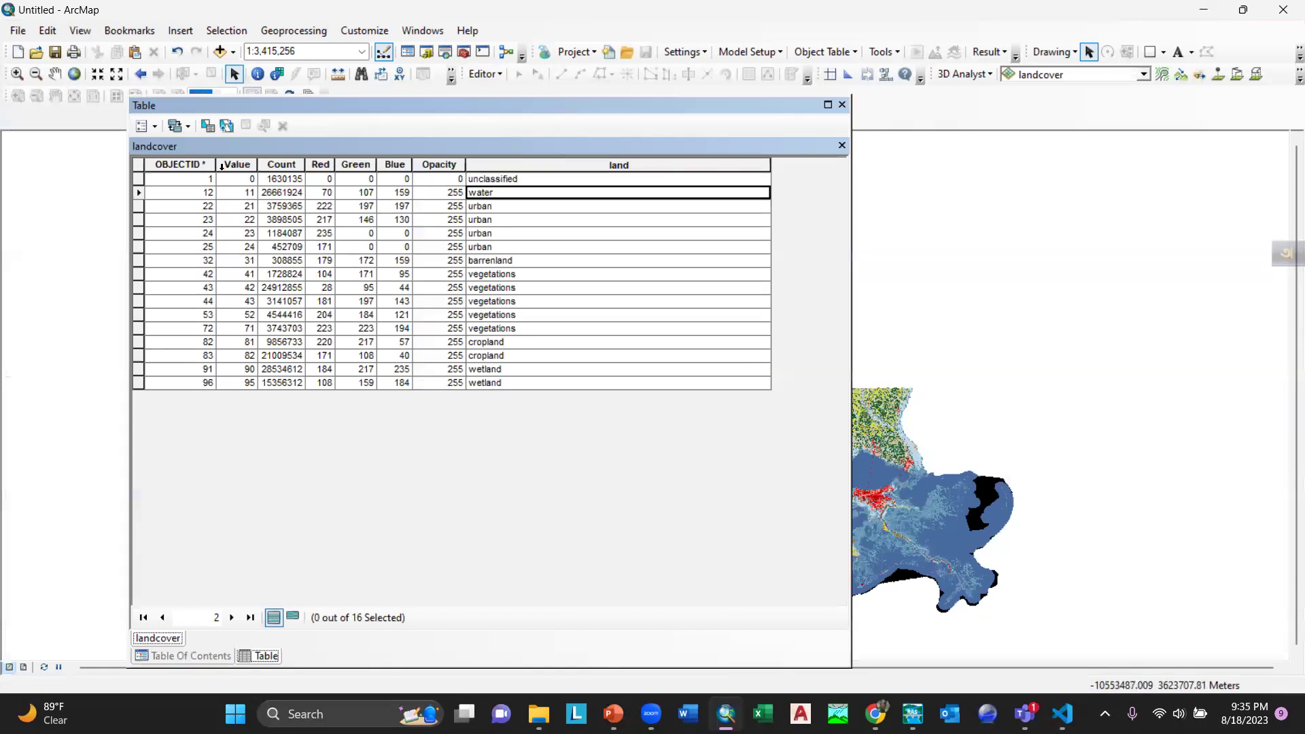
# Step: Add a field named numbering with type Double to the landcover table and widen the table to show it
pyautogui.click(155, 127)
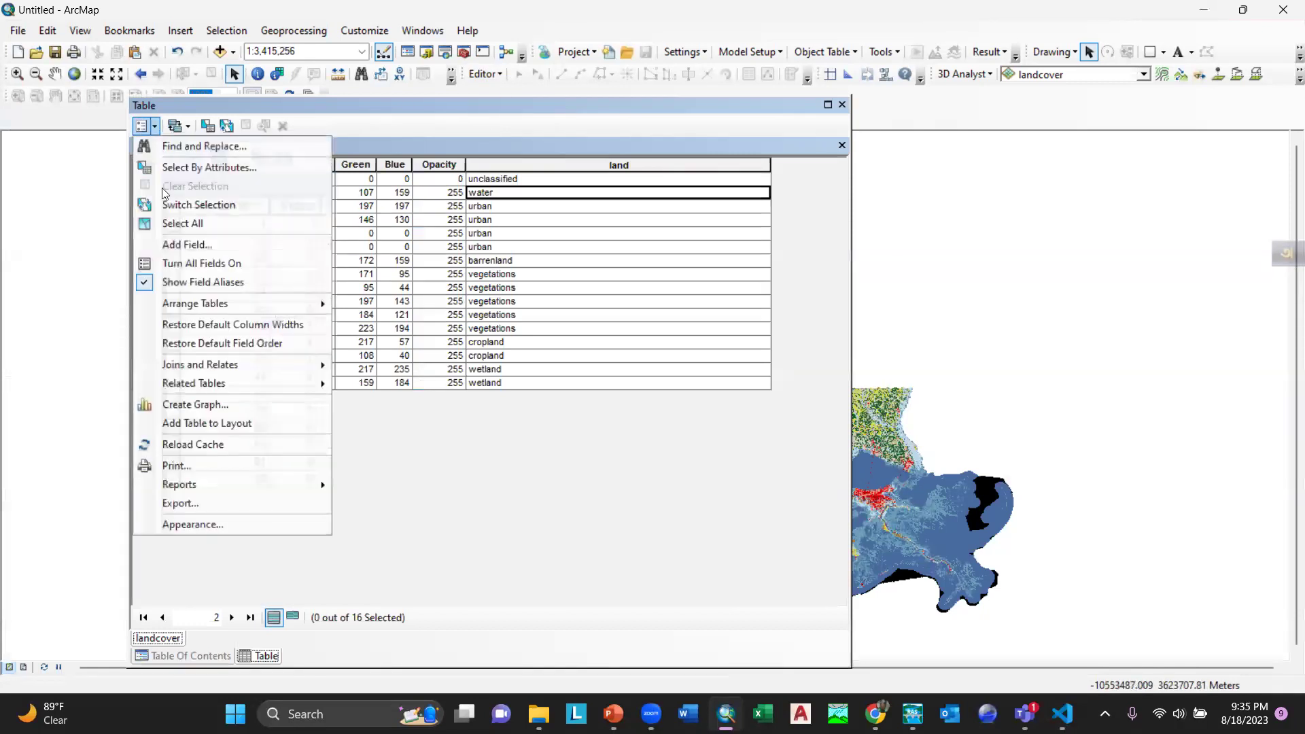
pyautogui.click(209, 245)
pyautogui.write('numbering')
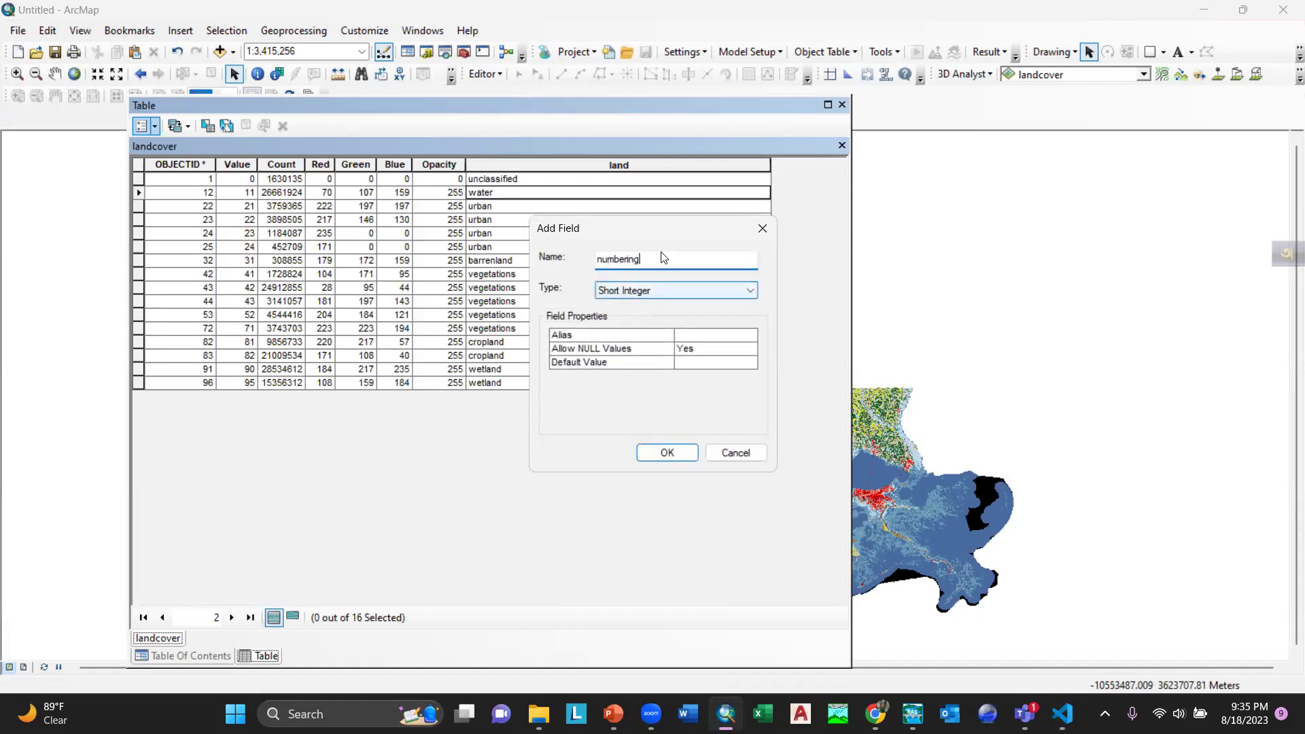
pyautogui.click(665, 291)
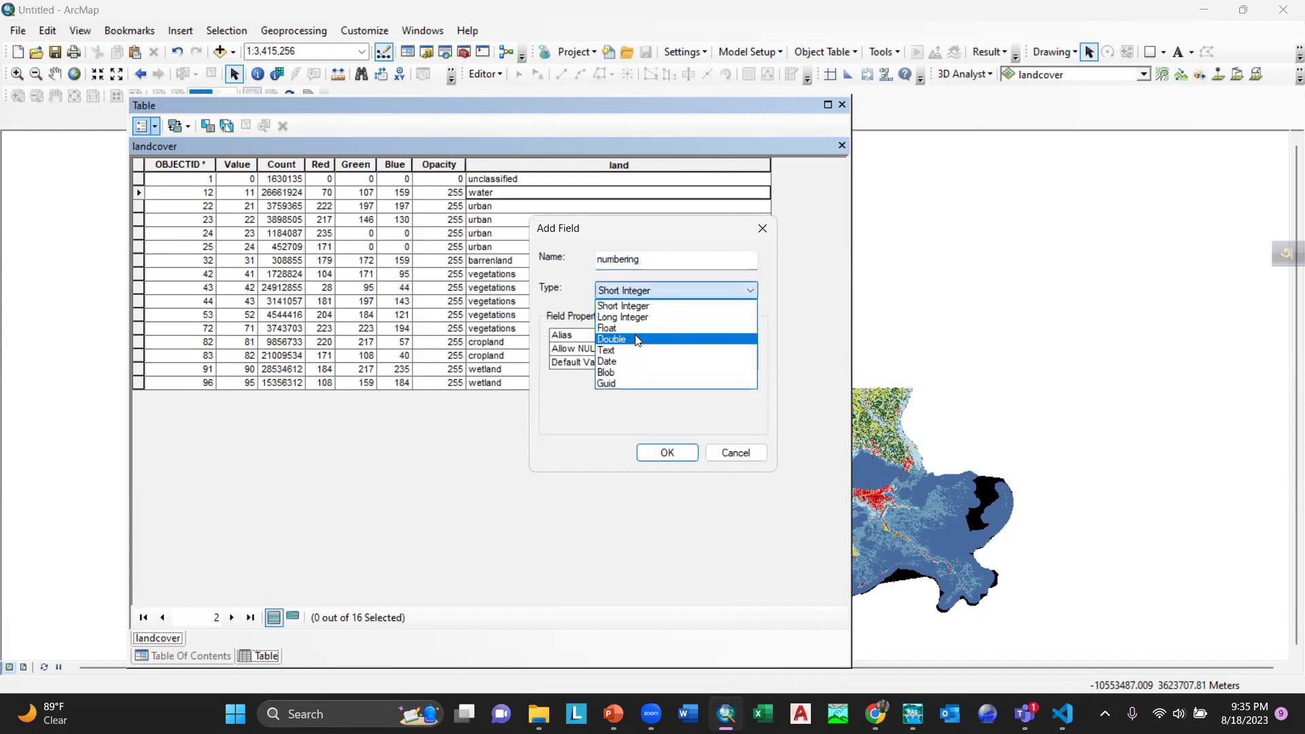
pyautogui.click(638, 340)
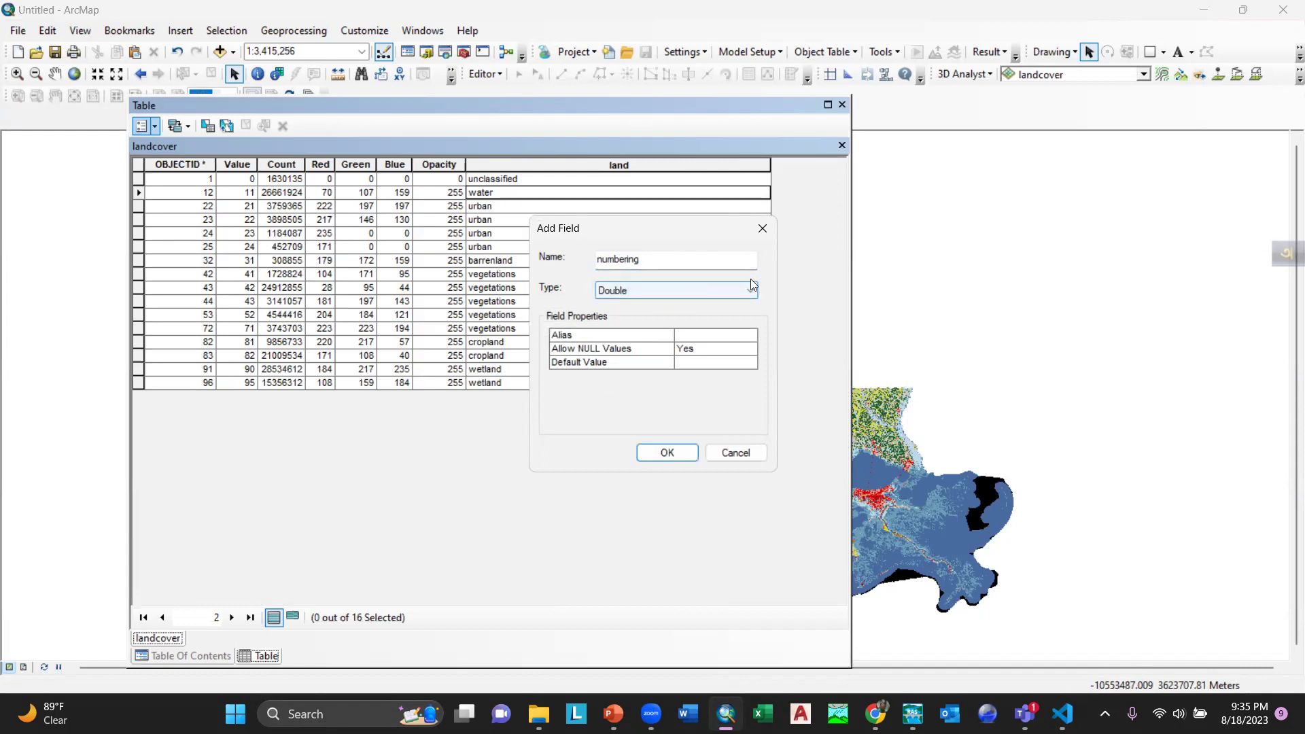
pyautogui.click(677, 262)
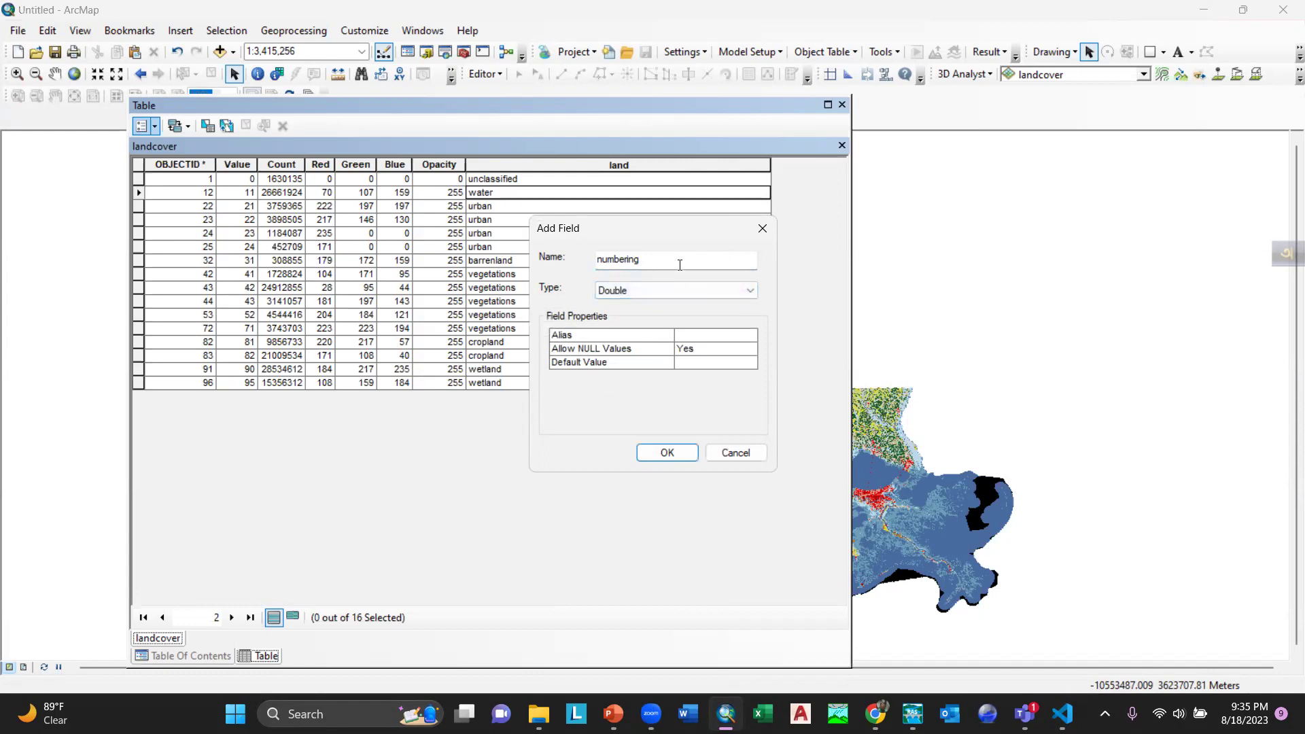
pyautogui.click(675, 288)
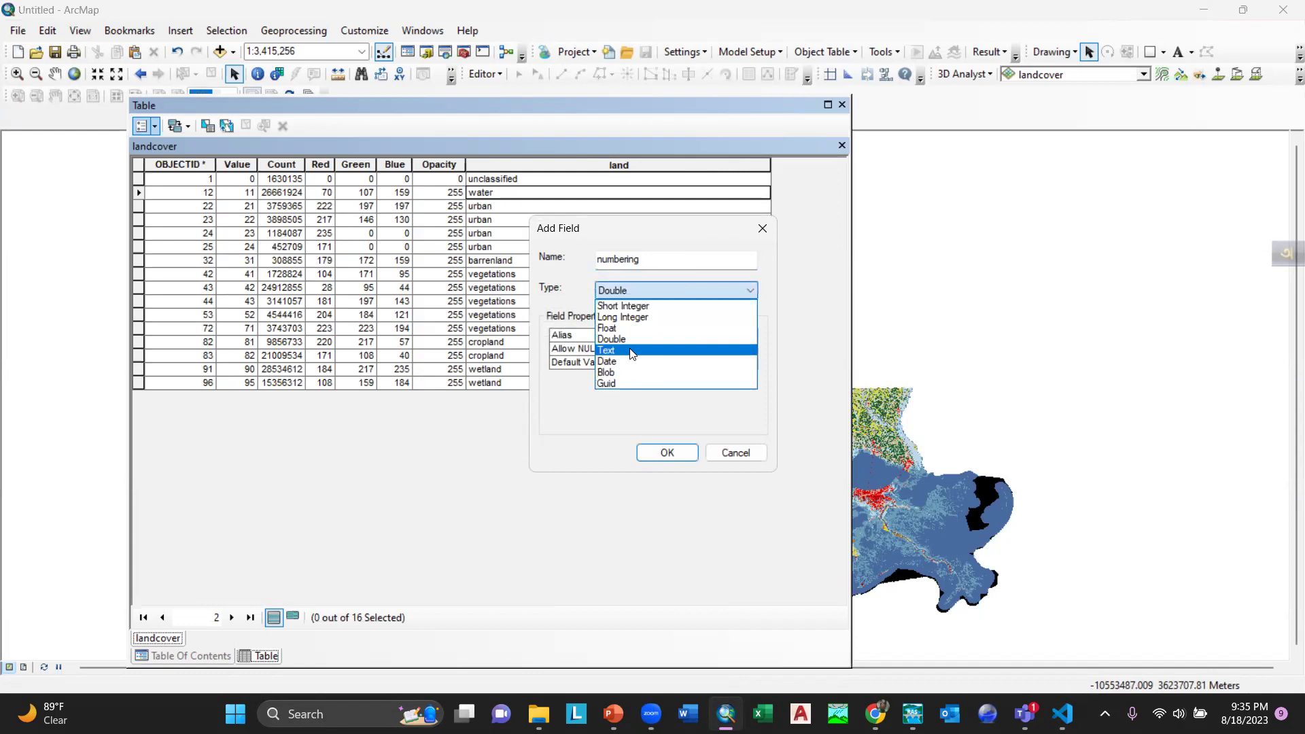
pyautogui.click(667, 284)
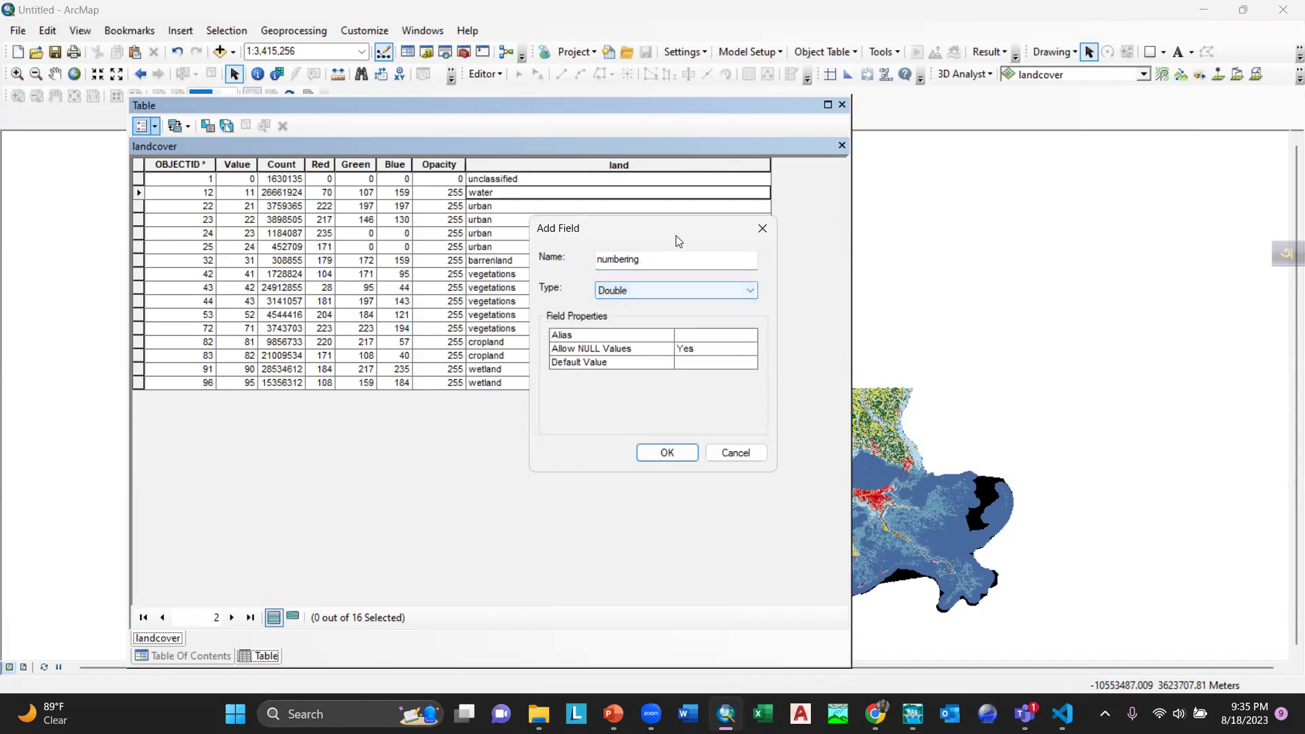
pyautogui.click(660, 288)
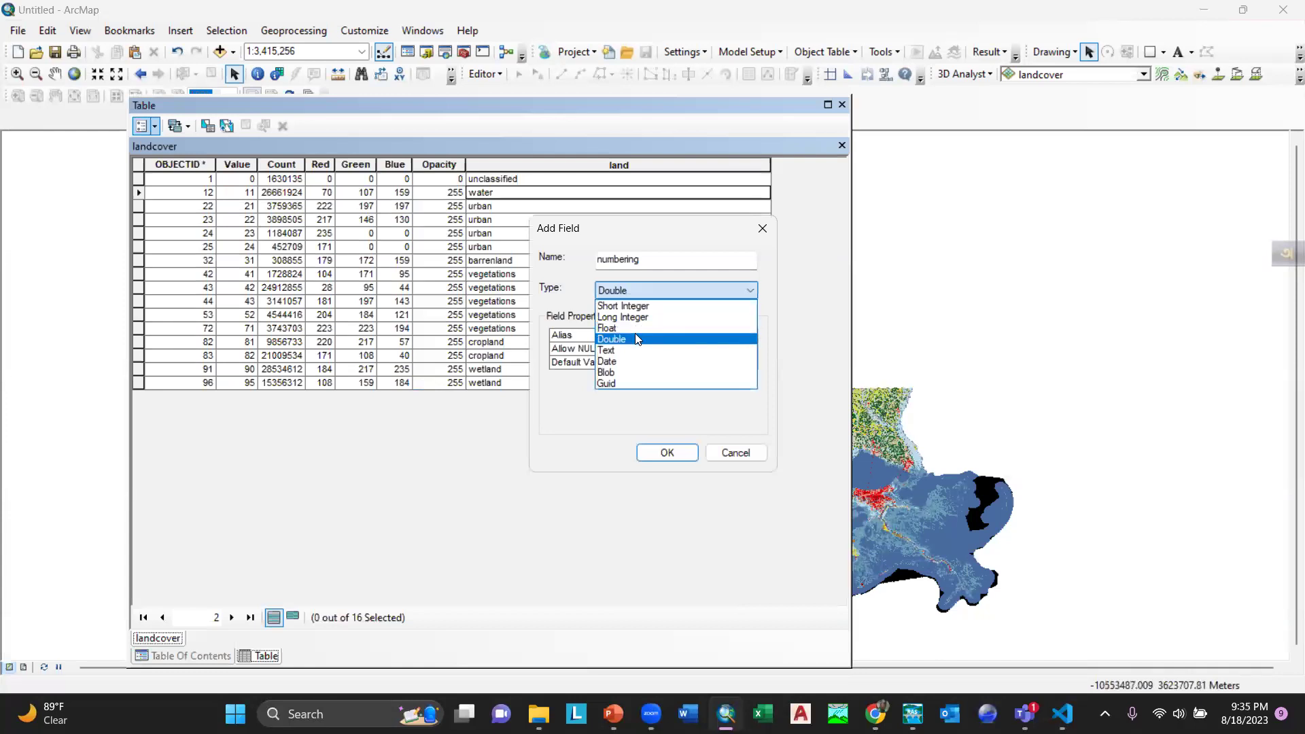
pyautogui.click(661, 288)
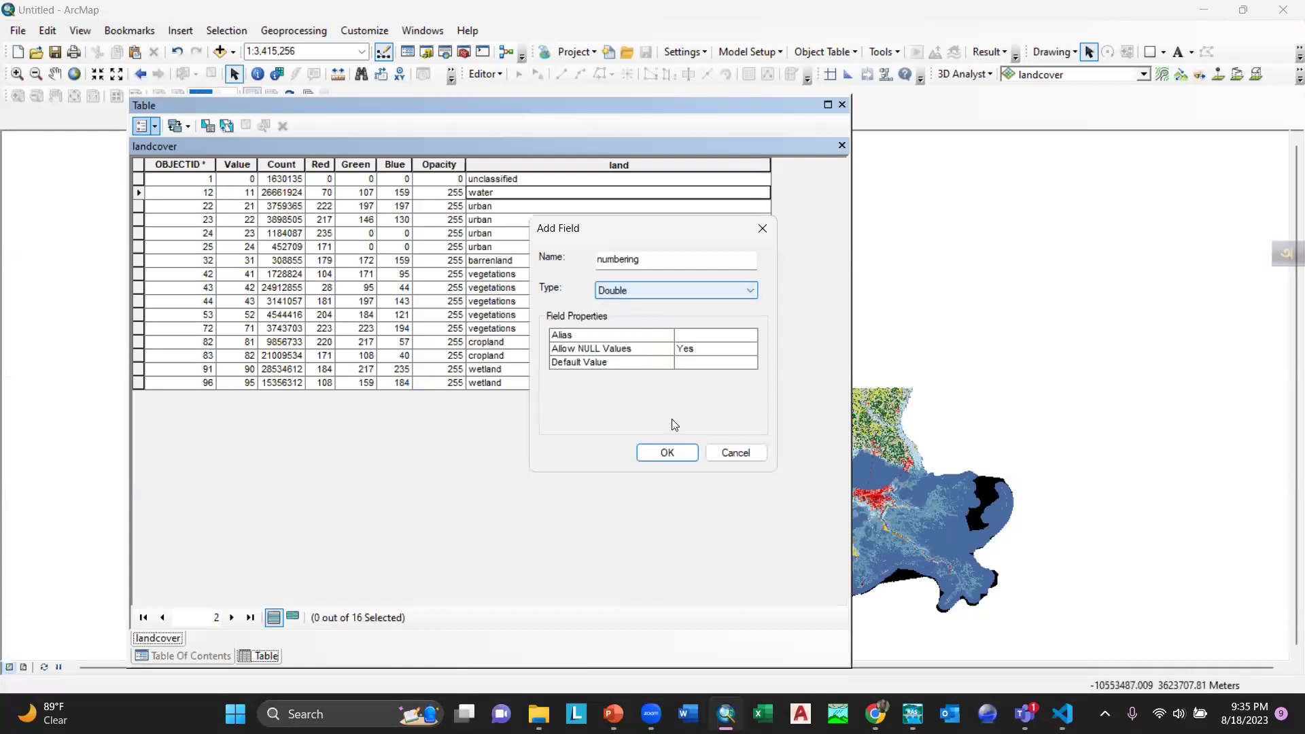
pyautogui.click(666, 453)
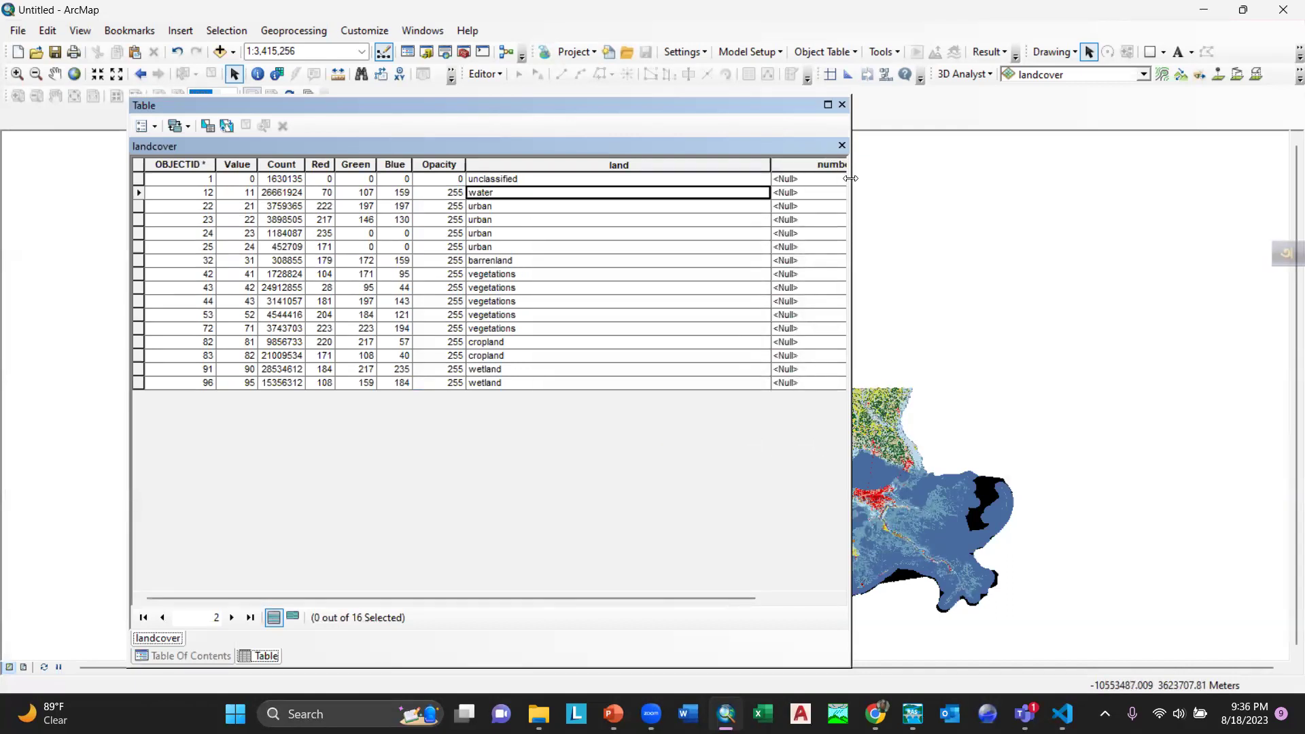
pyautogui.moveTo(850, 178); pyautogui.dragTo(1128, 187)
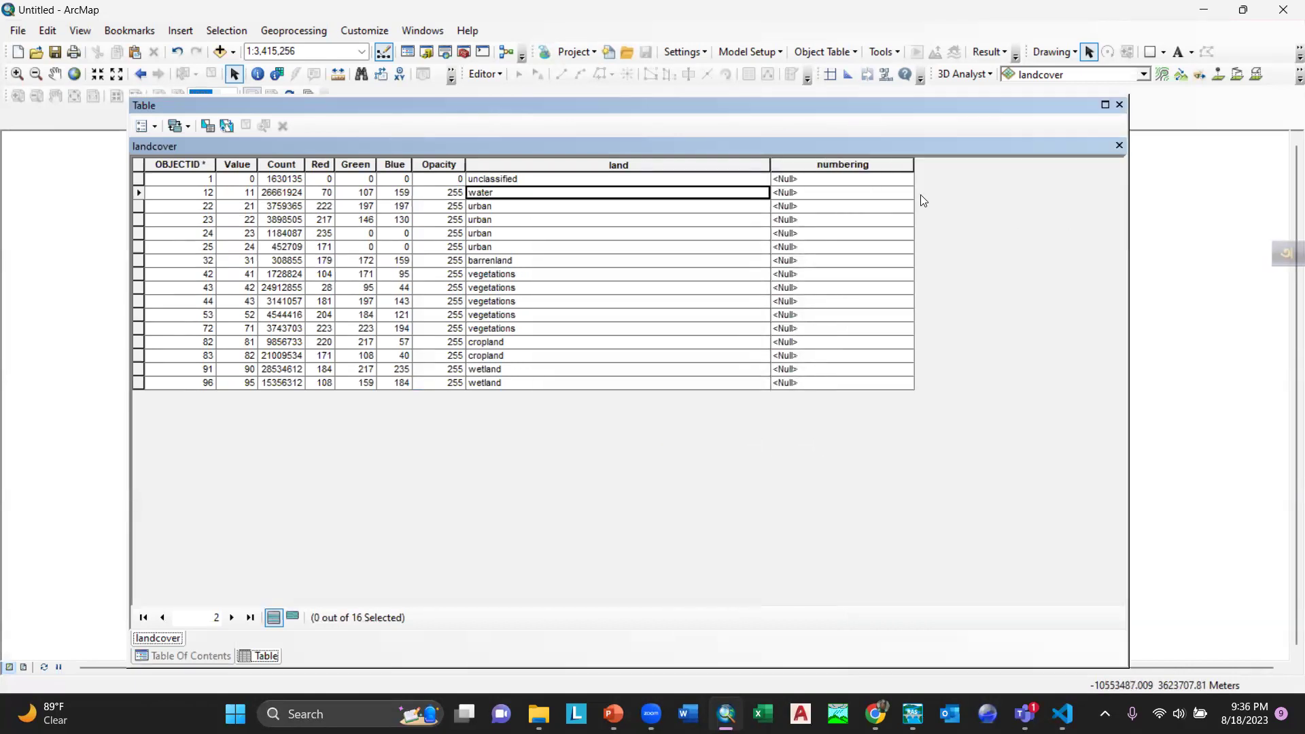
# Step: Start an edit session and enter numbering values 15 for unclassified, 14 for water and 13 for the four urban rows
pyautogui.click(840, 166)
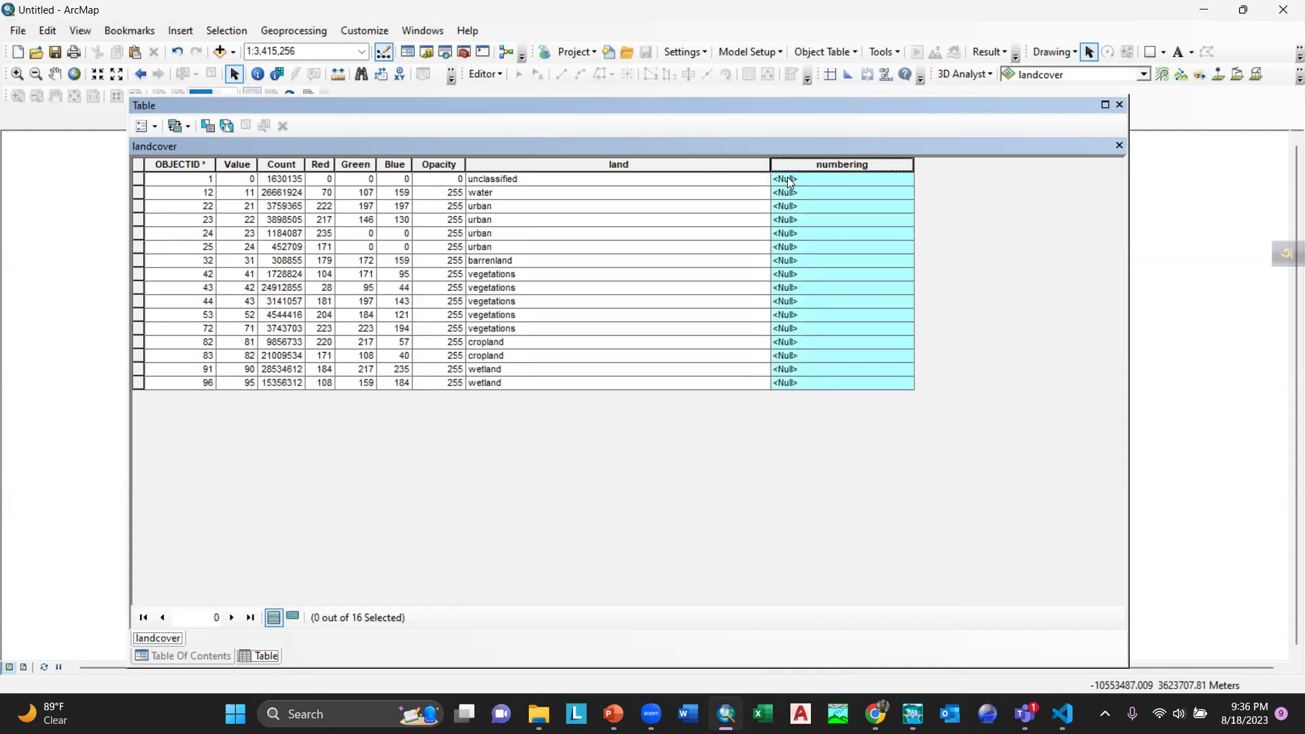
pyautogui.click(492, 75)
pyautogui.click(506, 90)
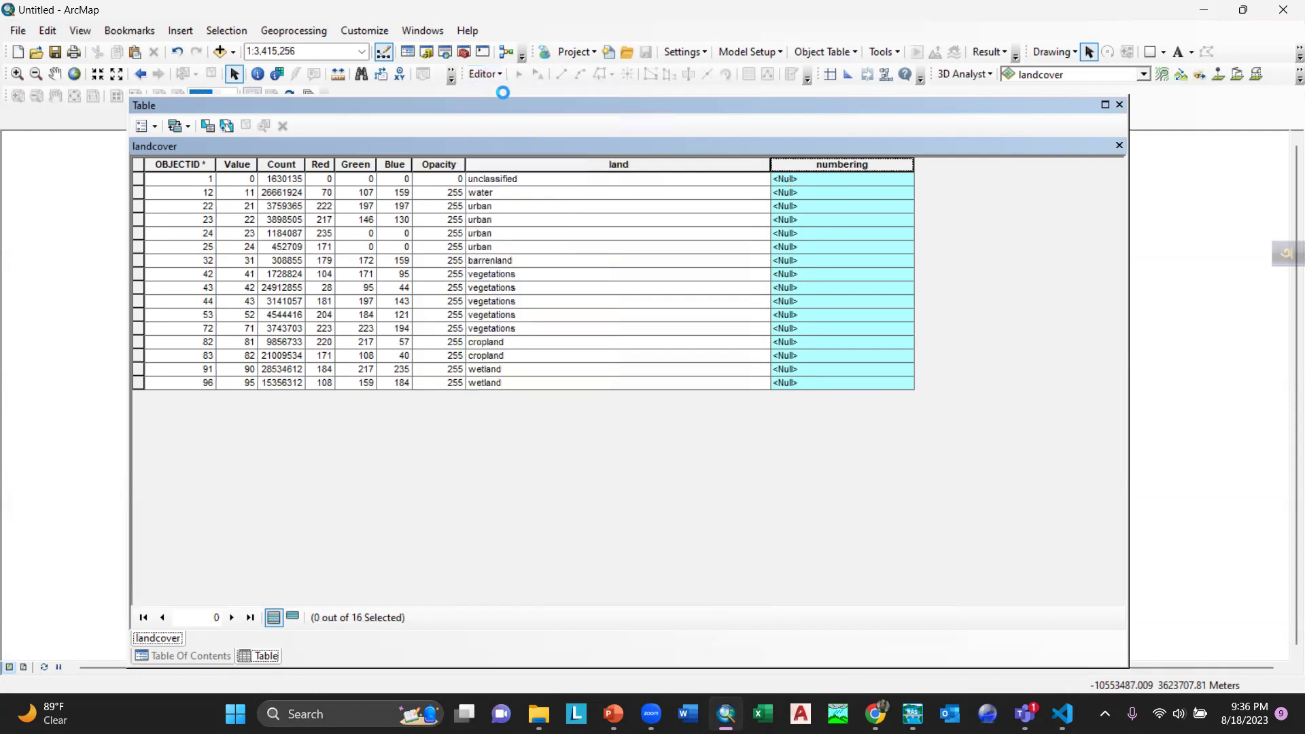
pyautogui.click(807, 178)
pyautogui.click(808, 178)
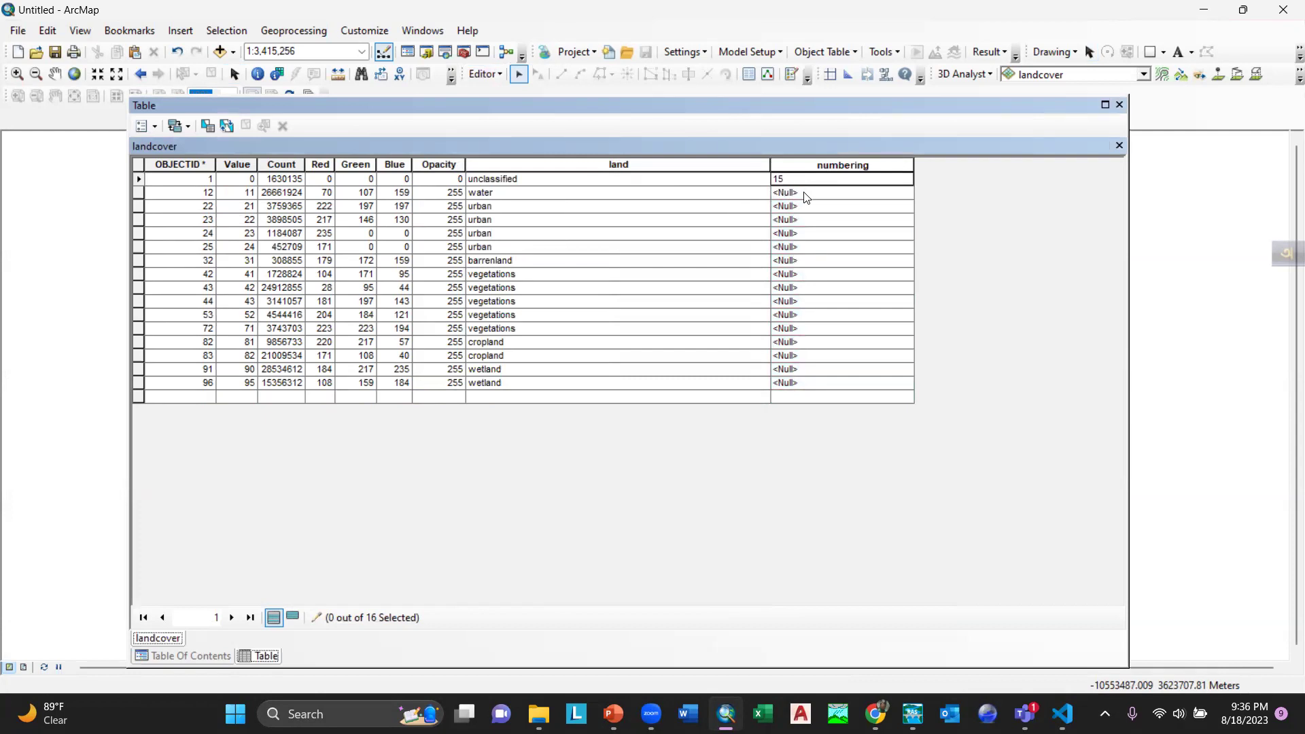
pyautogui.press('Return')
pyautogui.write('14')
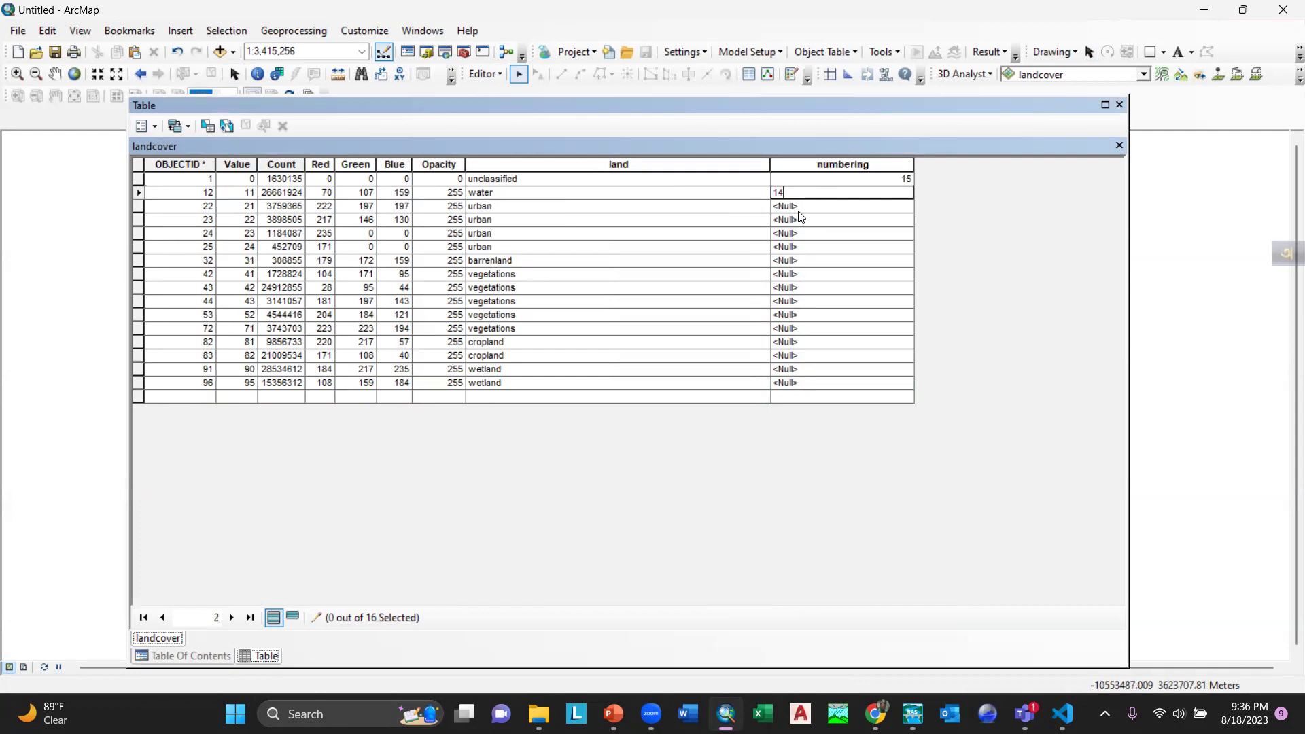
pyautogui.press('Return')
pyautogui.write('13')
pyautogui.press('Return')
pyautogui.write('13')
pyautogui.press('Return')
pyautogui.write('13')
pyautogui.press('Return')
pyautogui.write('13')
pyautogui.press('Return')
# Step: Enter numbering value 12 for barrenland and 11 for the first four vegetations rows
pyautogui.write('12')
pyautogui.press('Return')
pyautogui.write('11')
pyautogui.press('Return')
pyautogui.write('11')
pyautogui.press('Return')
pyautogui.write('11')
pyautogui.press('Return')
pyautogui.write('11')
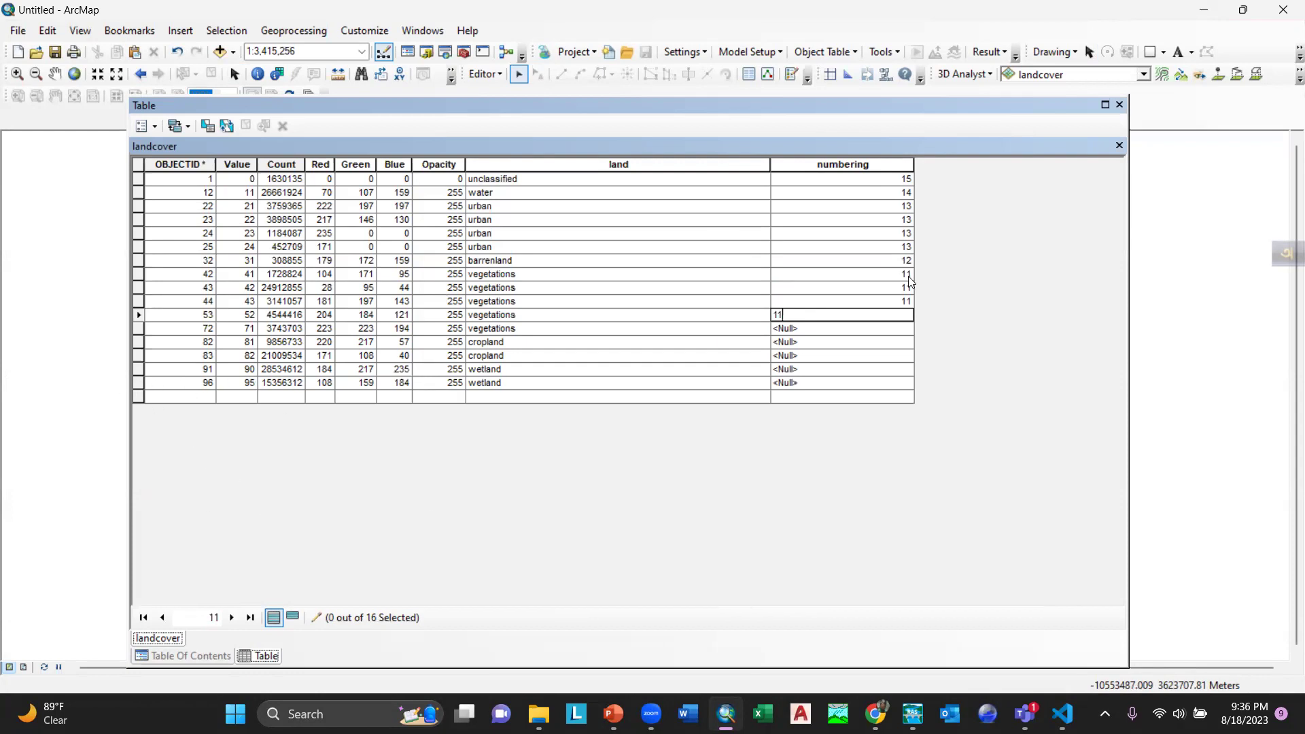
# Step: Stop the edit session and discard the manually entered numbering values
pyautogui.click(866, 163)
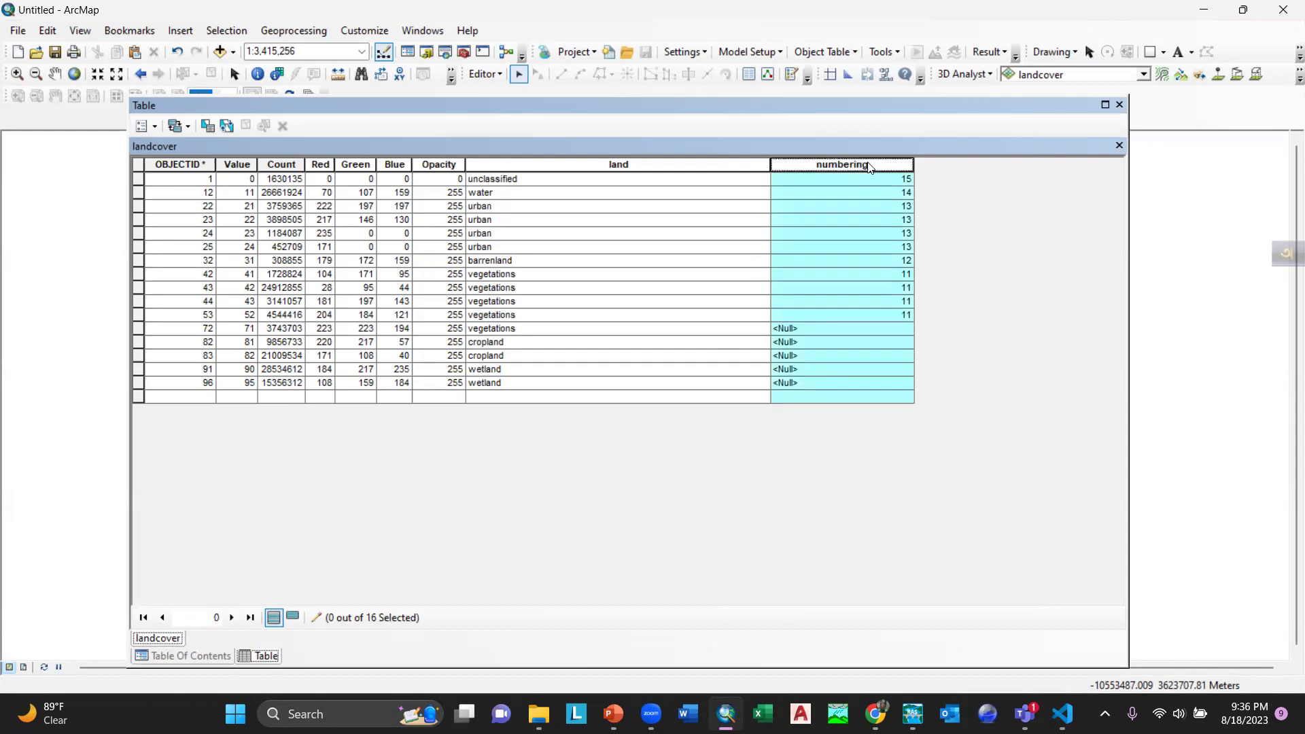
pyautogui.click(485, 75)
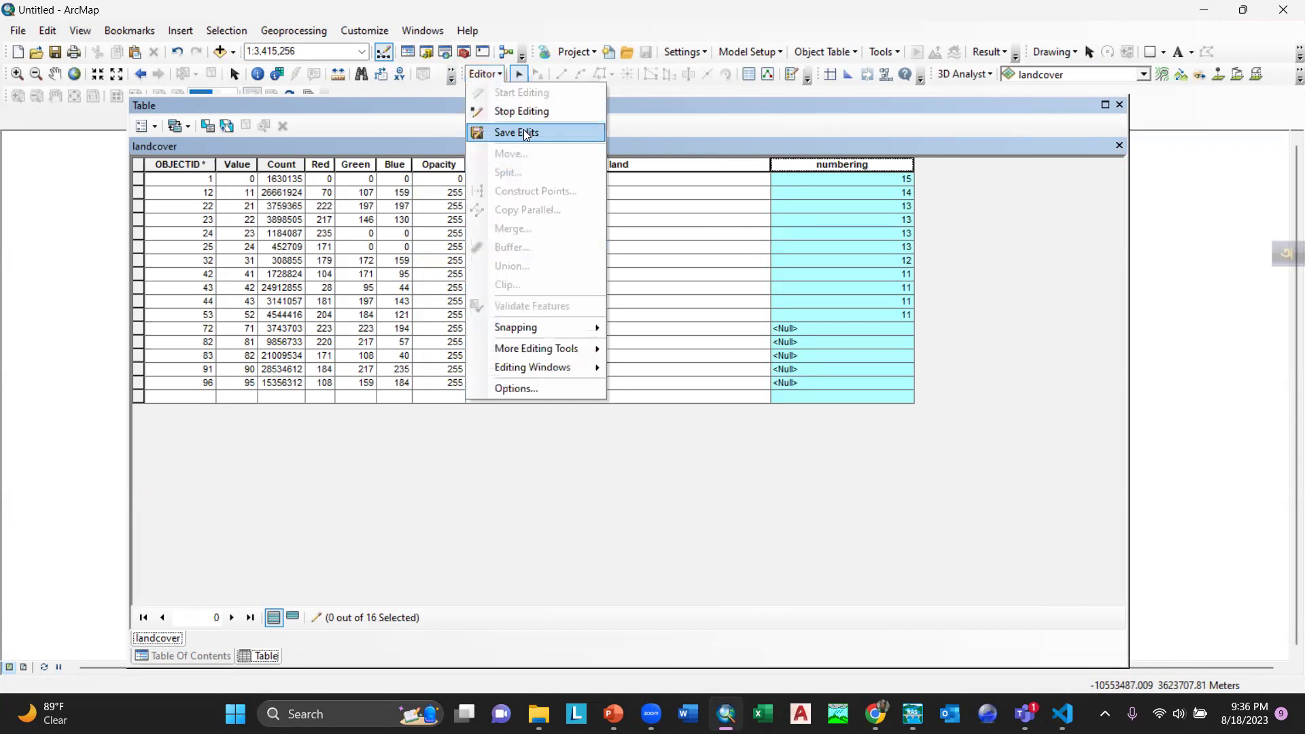
pyautogui.click(522, 111)
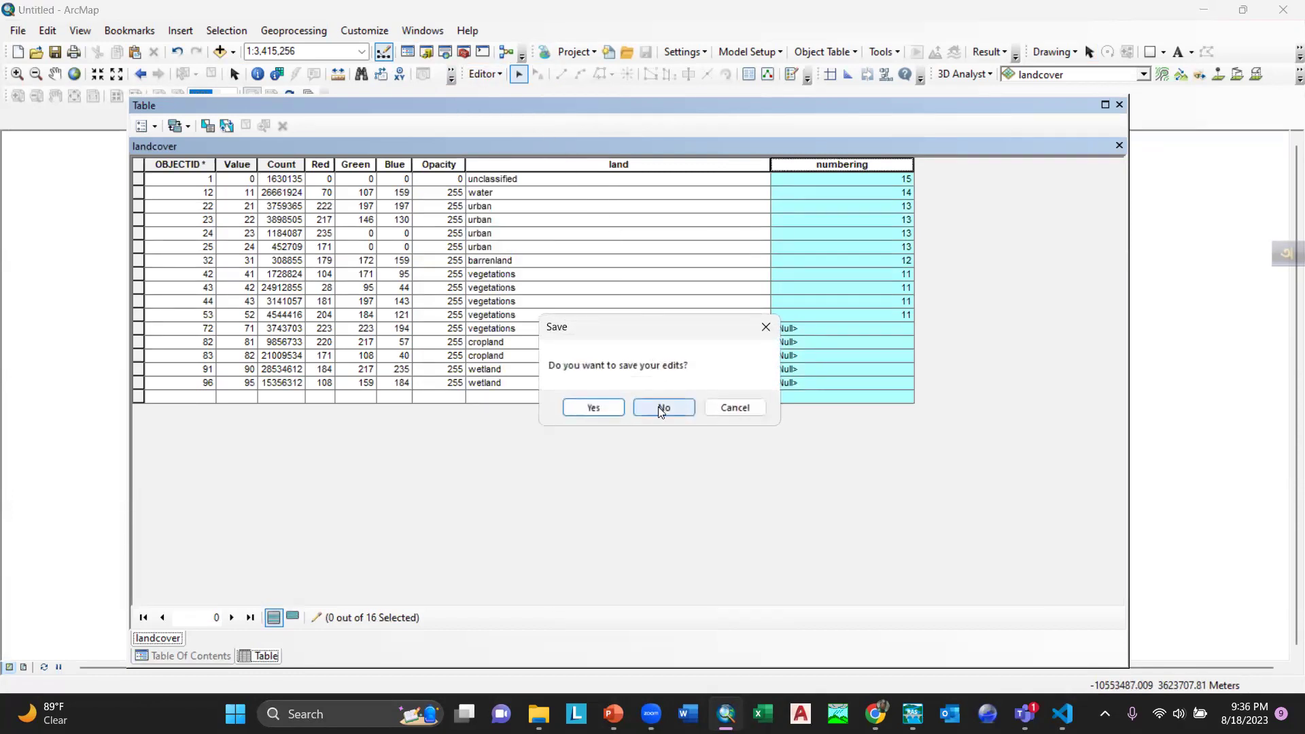
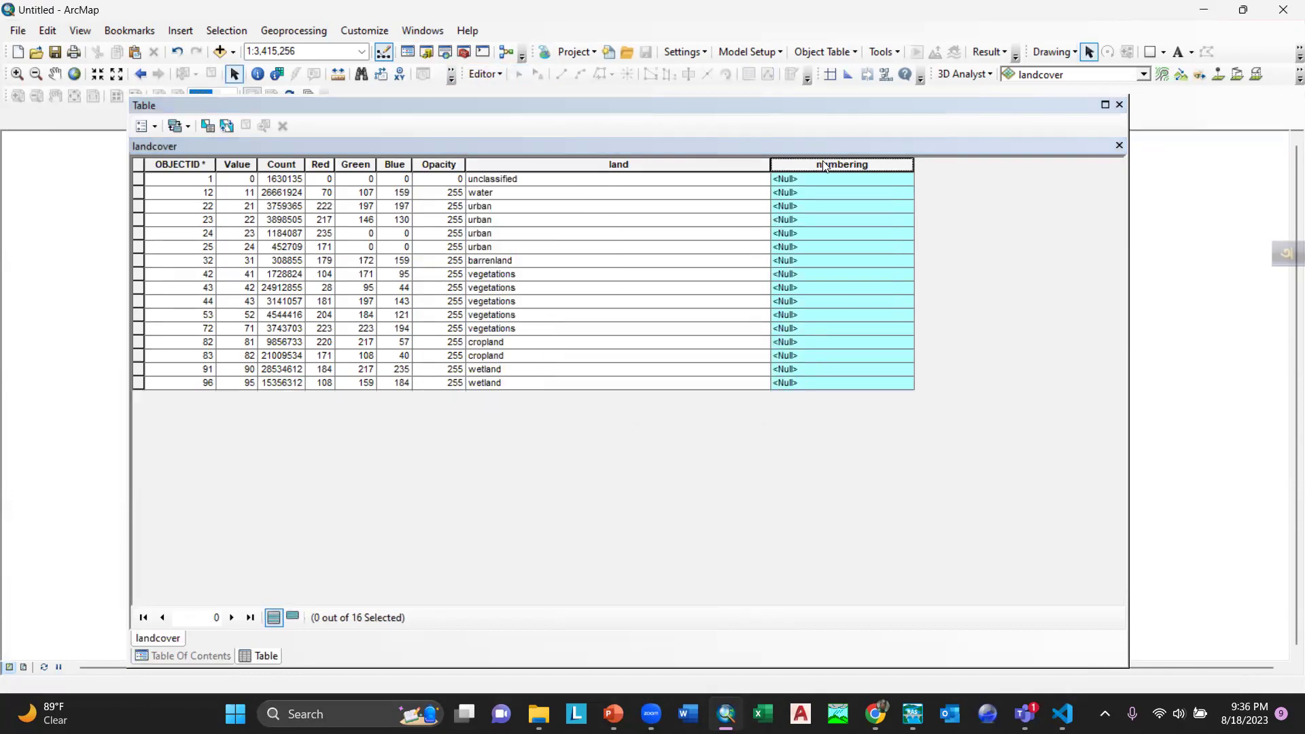
# Step: Open the Field Calculator for the numbering field, choose the Python parser and show the codeblock
pyautogui.rightClick(854, 165)
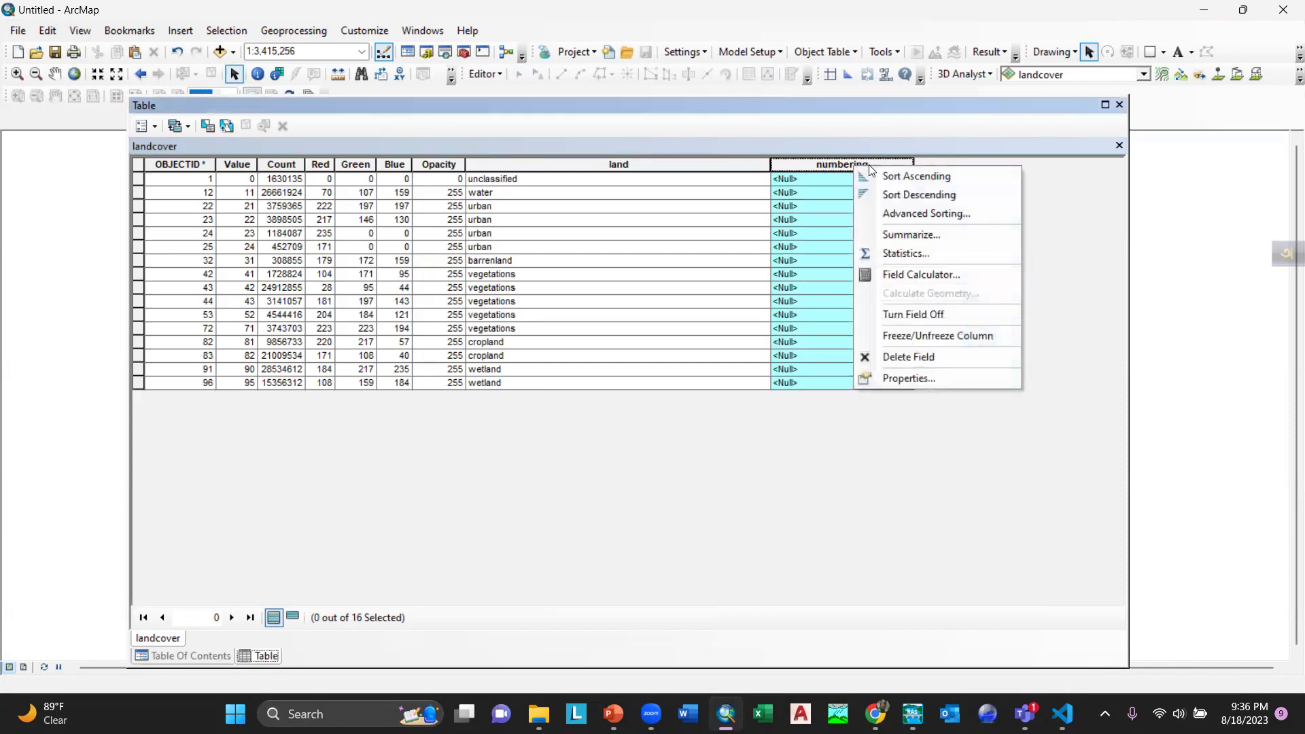
pyautogui.click(905, 274)
pyautogui.click(595, 394)
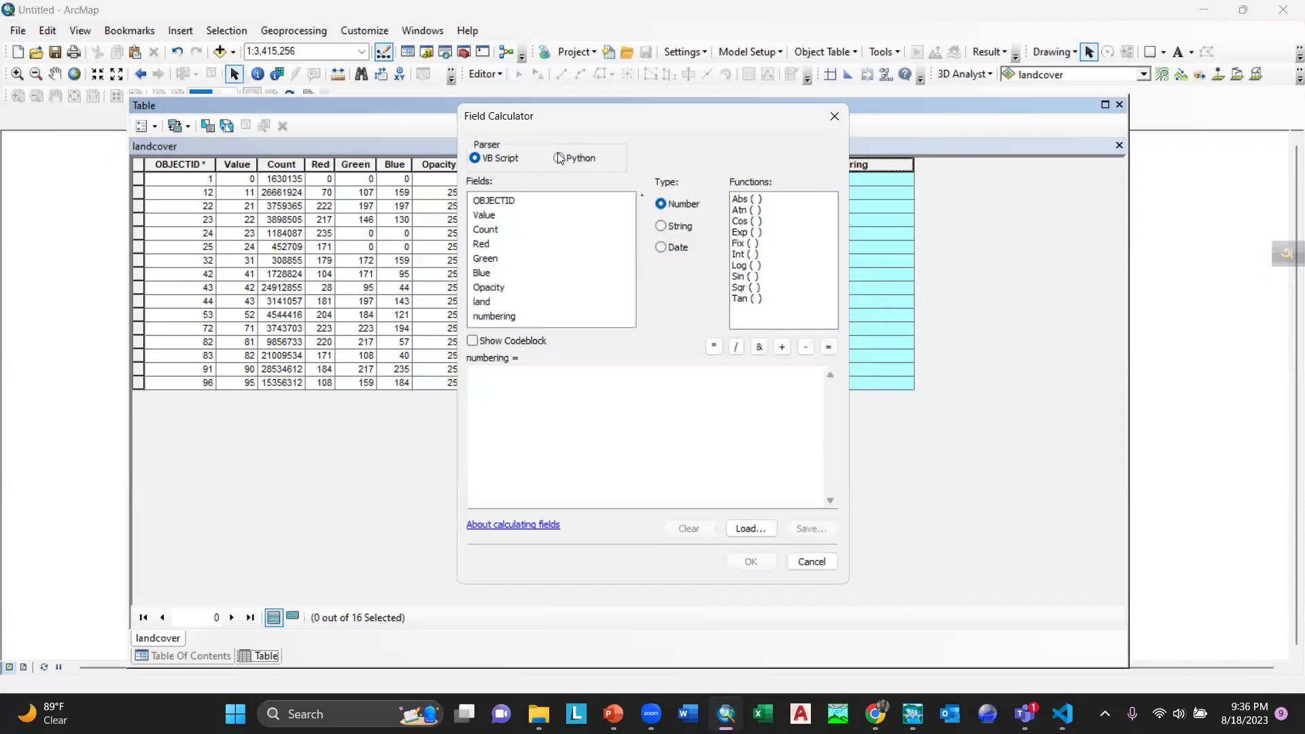
pyautogui.click(559, 158)
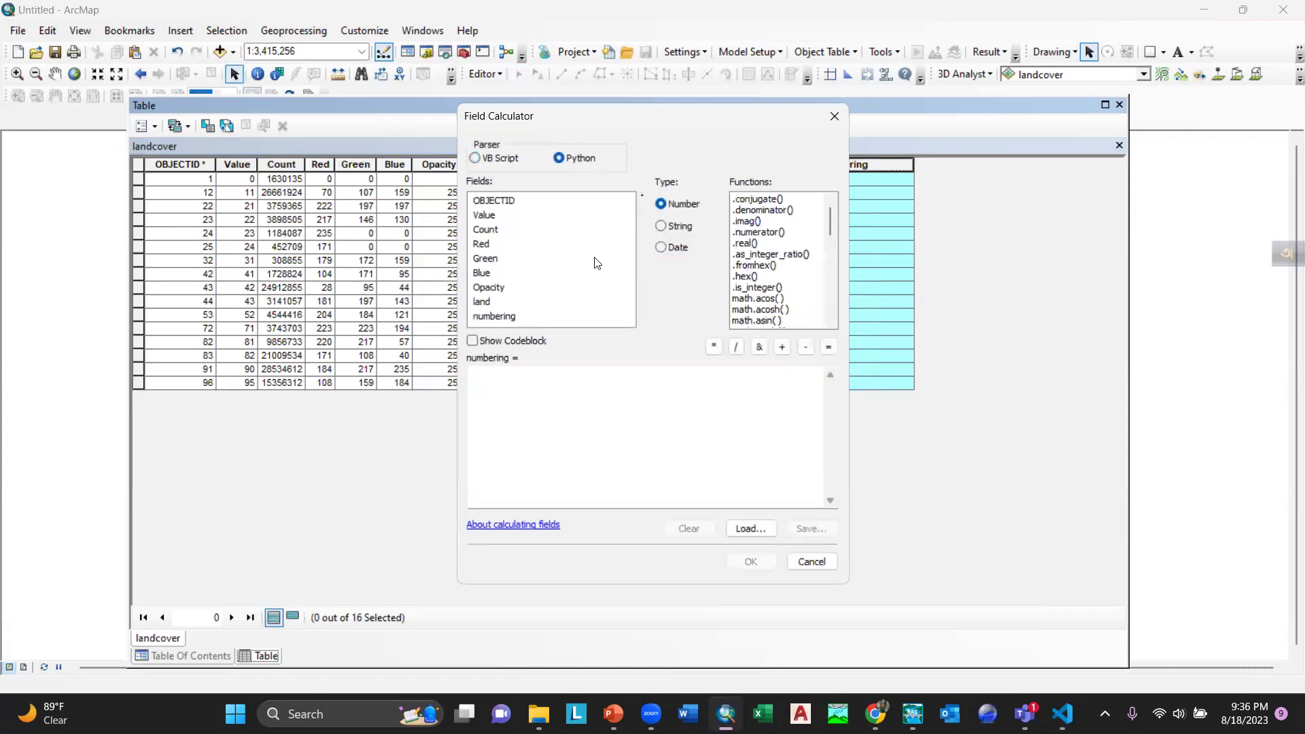
pyautogui.click(471, 340)
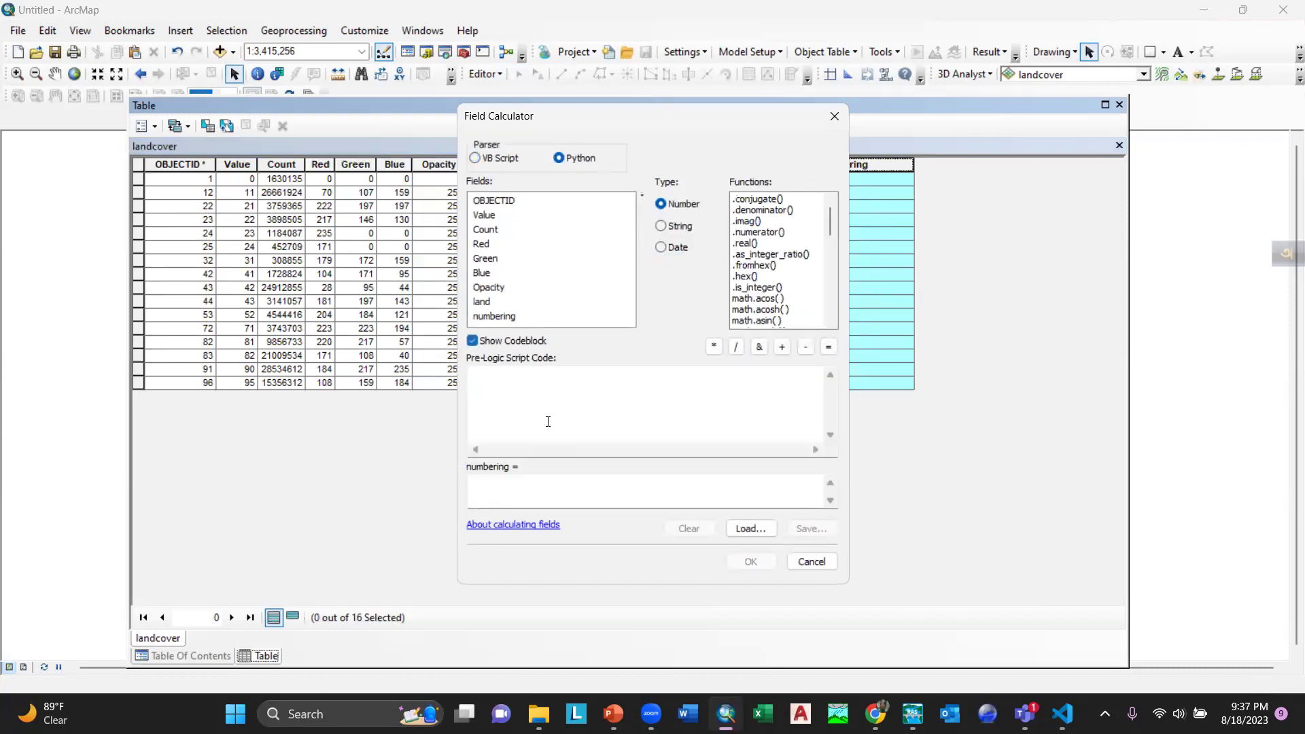
# Step: Begin the pre-logic script code with the function definition "def abcd(x):"
pyautogui.click(532, 381)
pyautogui.write('def')
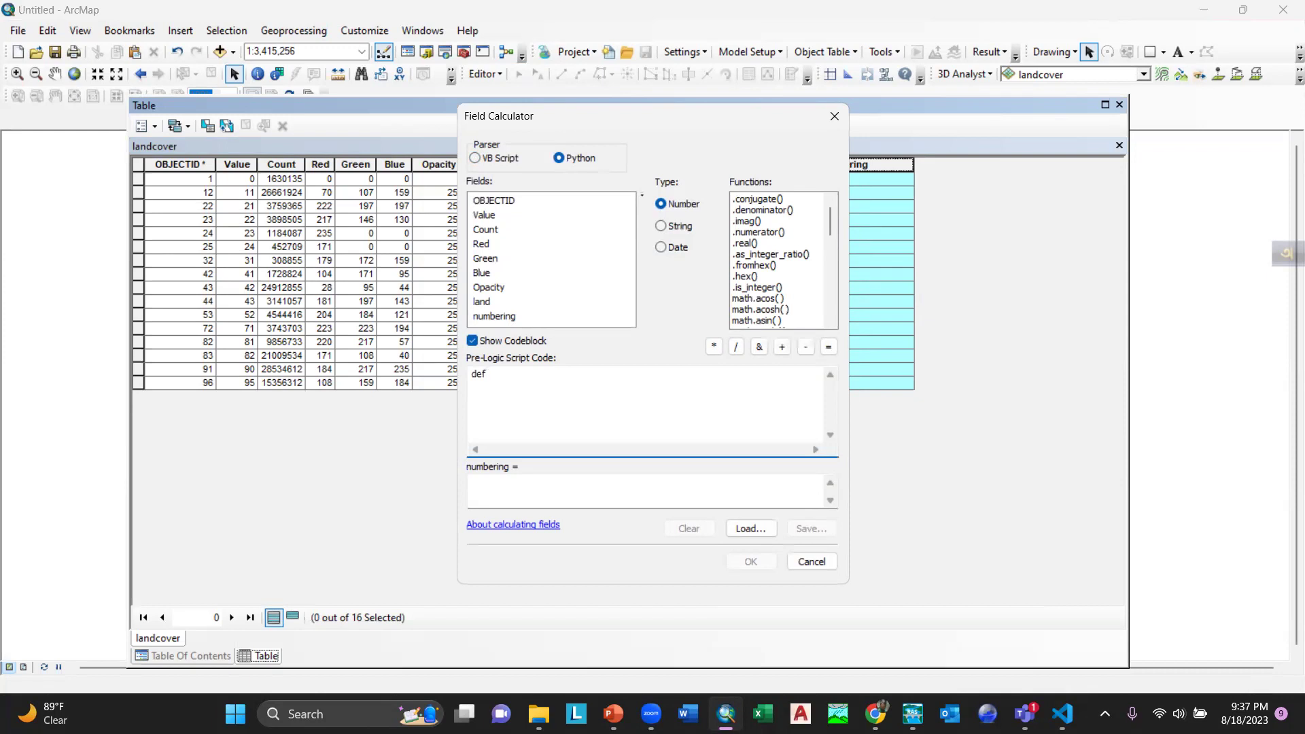
pyautogui.write(' a')
pyautogui.write('bcd')
pyautogui.write('(x')
pyautogui.write(')')
# Step: Add an if condition to the function that returns 15 when x equals "unclassified"
pyautogui.write('if')
pyautogui.write(' x==')
pyautogui.moveTo(658, 110); pyautogui.dragTo(884, 151)
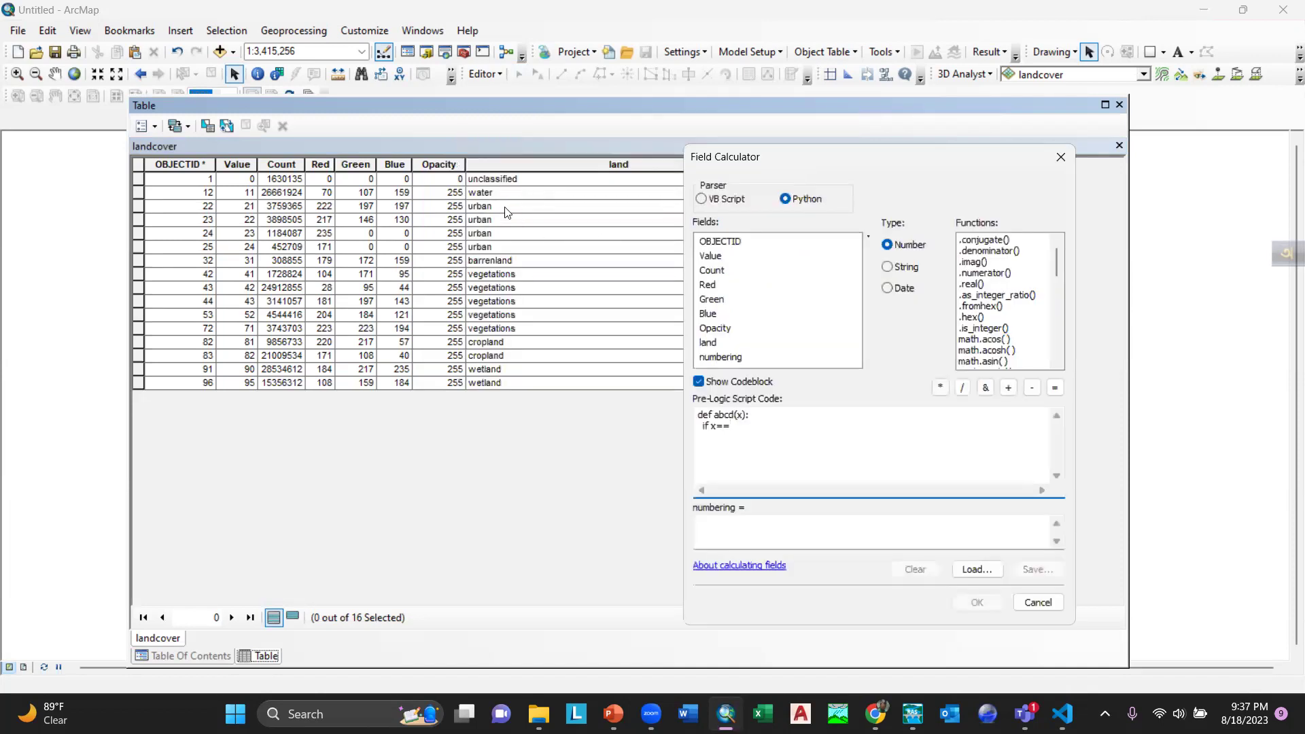
pyautogui.write('"unclassified":')
pyautogui.press('Return')
pyautogui.write('return 15')
pyautogui.press('Return')
# Step: Add an elif condition that returns 14 when x equals "water"
pyautogui.write('elif x==')
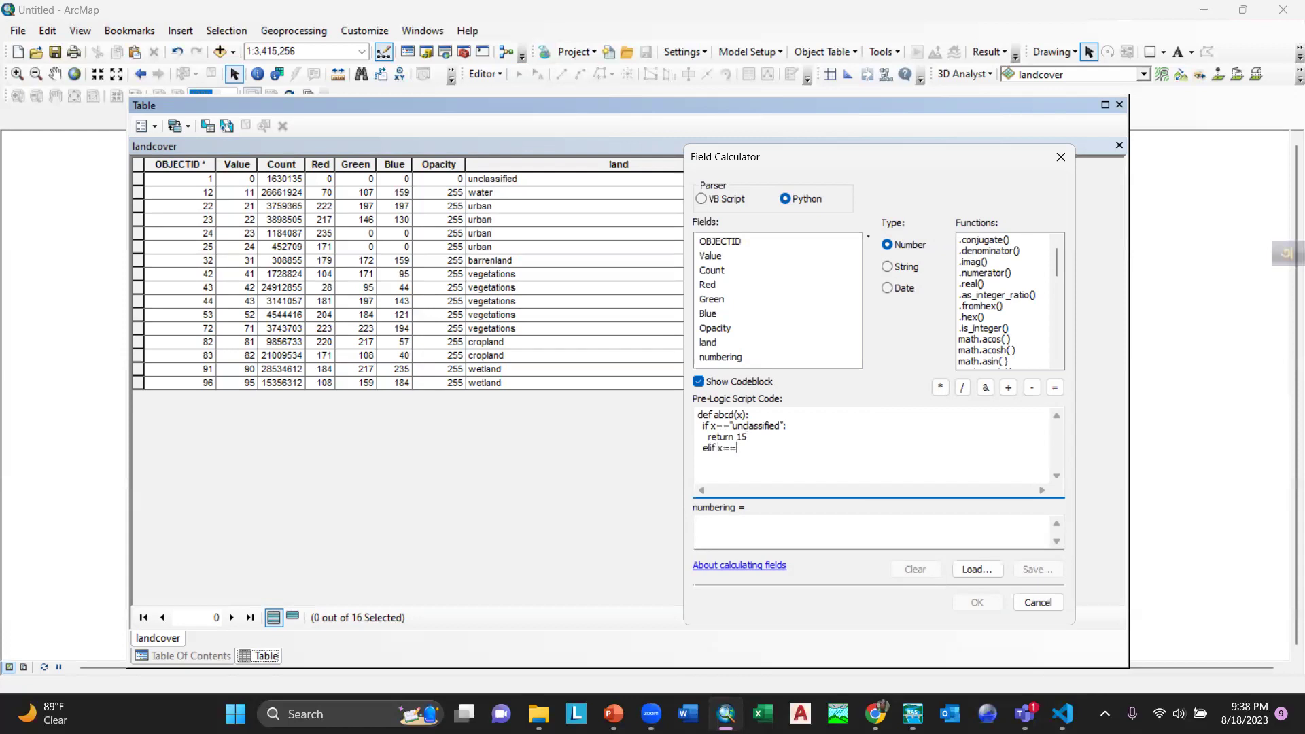
pyautogui.write('"wa')
pyautogui.write('ter')
pyautogui.write('":')
pyautogui.write('    return 1')
pyautogui.write('4')
# Step: Add an elif condition, aligned with the previous one, that returns 13 when x equals "urban"
pyautogui.press('BackSpace')
pyautogui.press('BackSpace')
pyautogui.press('BackSpace')
pyautogui.write('elif x=="urband')
pyautogui.press('BackSpace')
pyautogui.write('":')
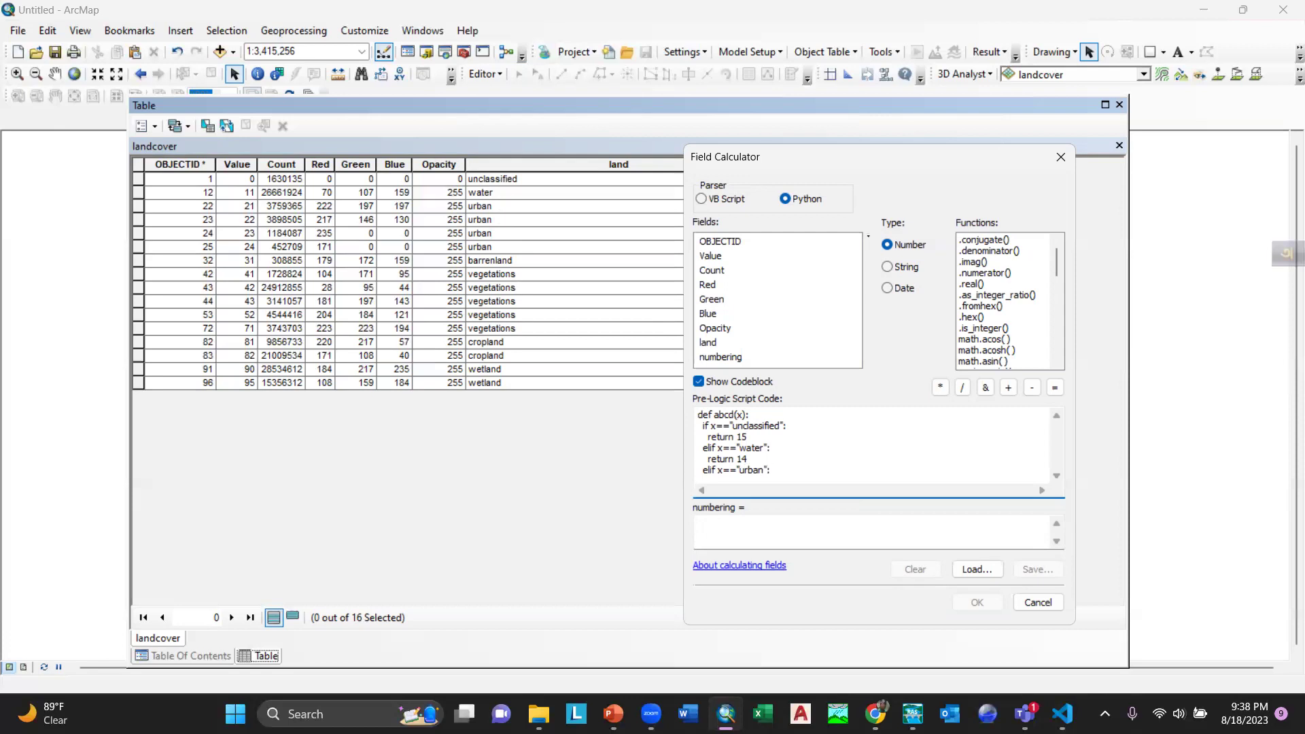
pyautogui.press('Return')
pyautogui.write('return 13')
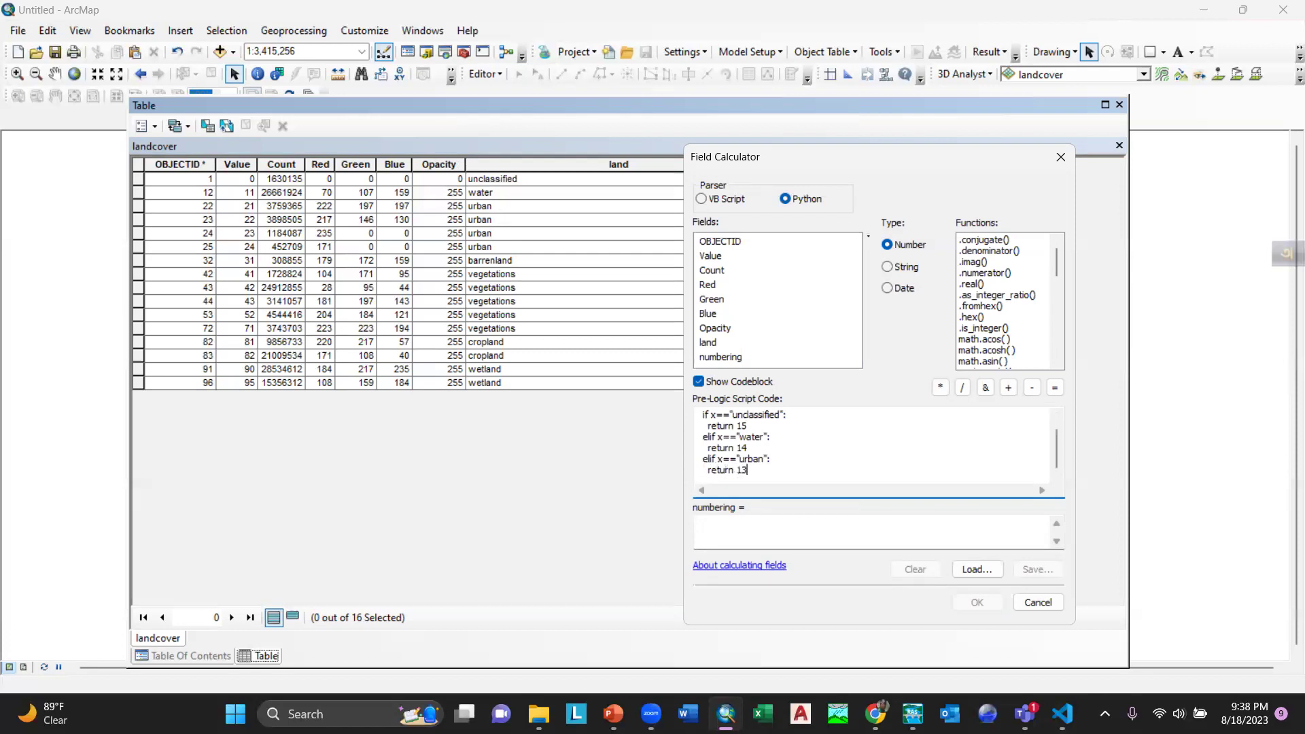
# Step: Add an elif condition to the function that returns 12 when x equals "barrenland"
pyautogui.press('Return')
pyautogui.write('el')
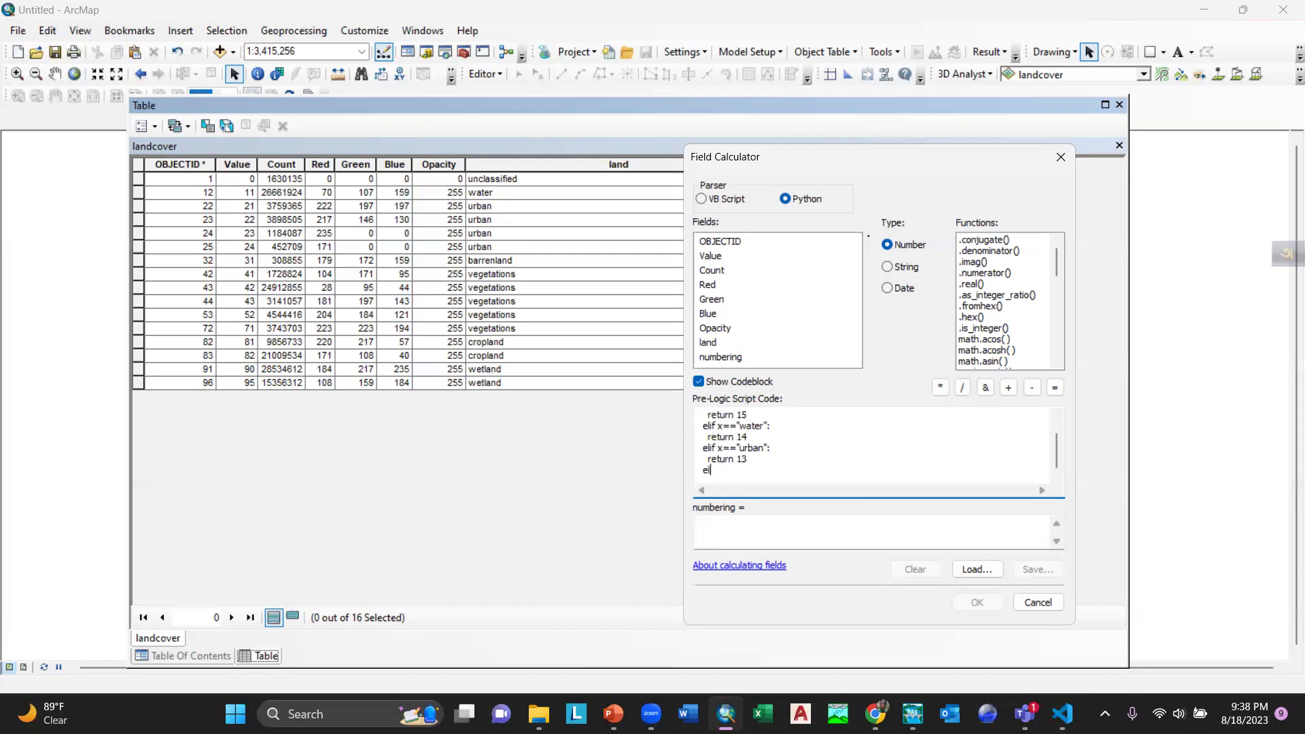
pyautogui.write('if x=="barrenland":')
pyautogui.press('Return')
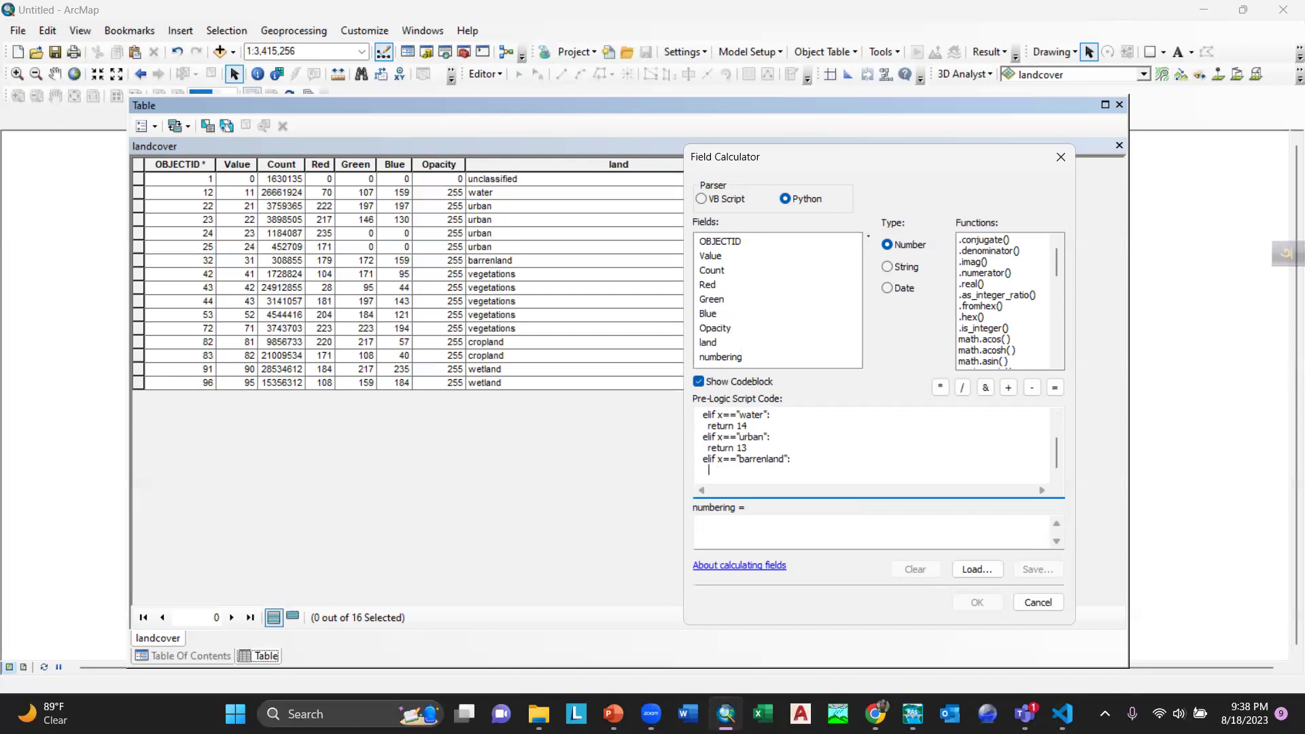
pyautogui.write('return 12')
pyautogui.press('Return')
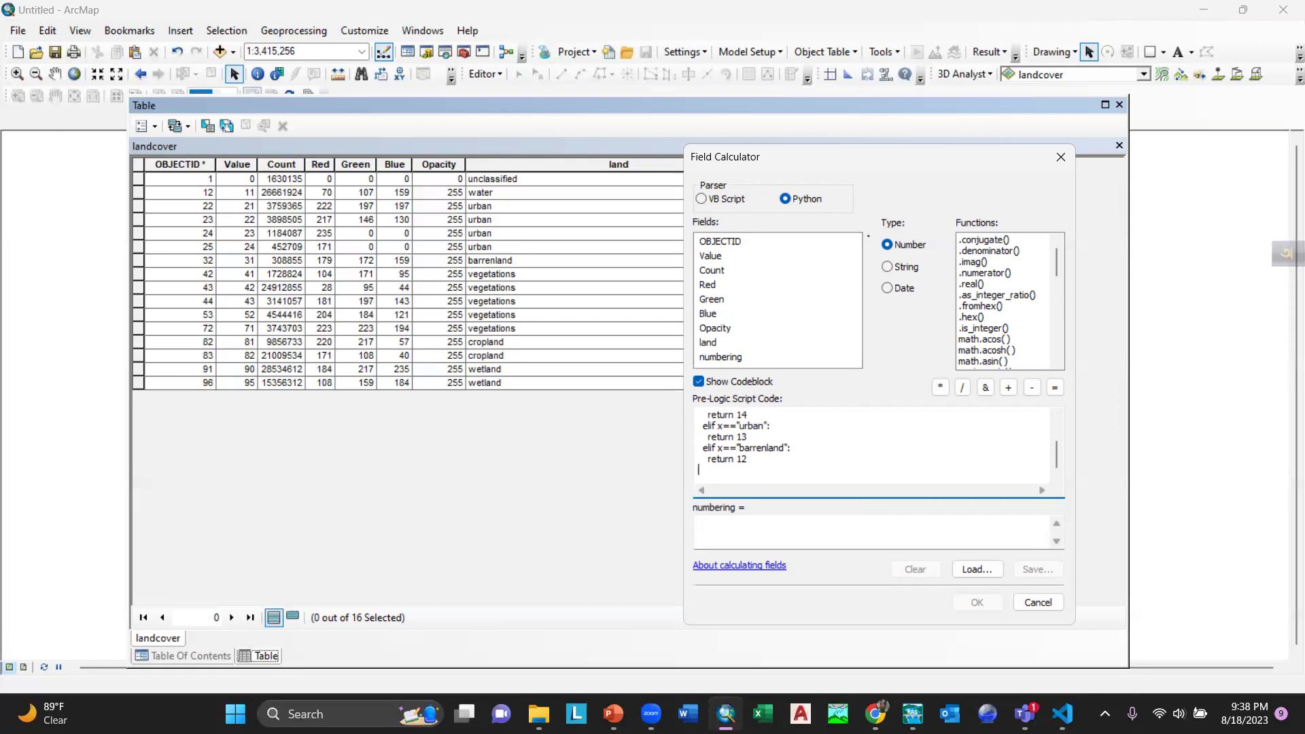
# Step: Add an elif condition to the function that returns 11 when x equals "vegetations"
pyautogui.write('elif x=="vegetations":')
pyautogui.press('Return')
pyautogui.write('return 11')
pyautogui.press('Return')
# Step: Add an elif condition to the function that returns 10 when x equals "cropland"
pyautogui.write('elif x')
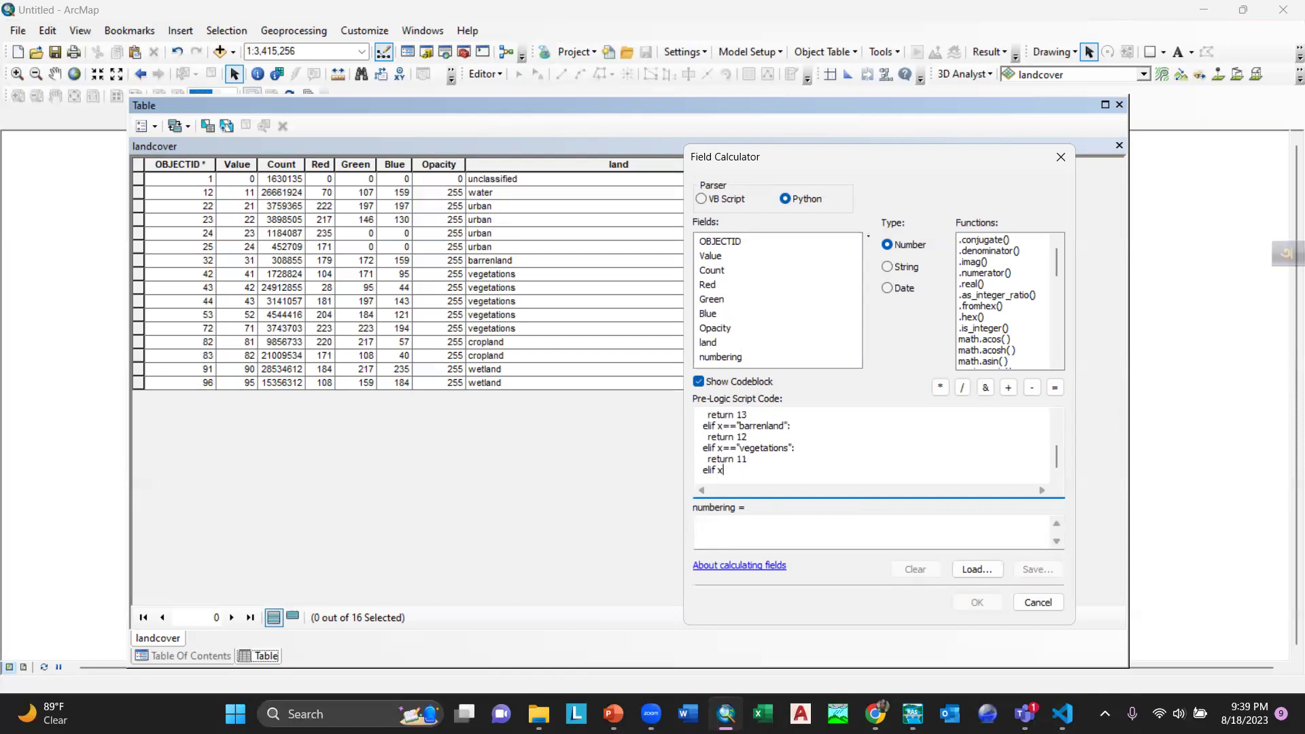
pyautogui.write('=="cropland":')
pyautogui.press('Return')
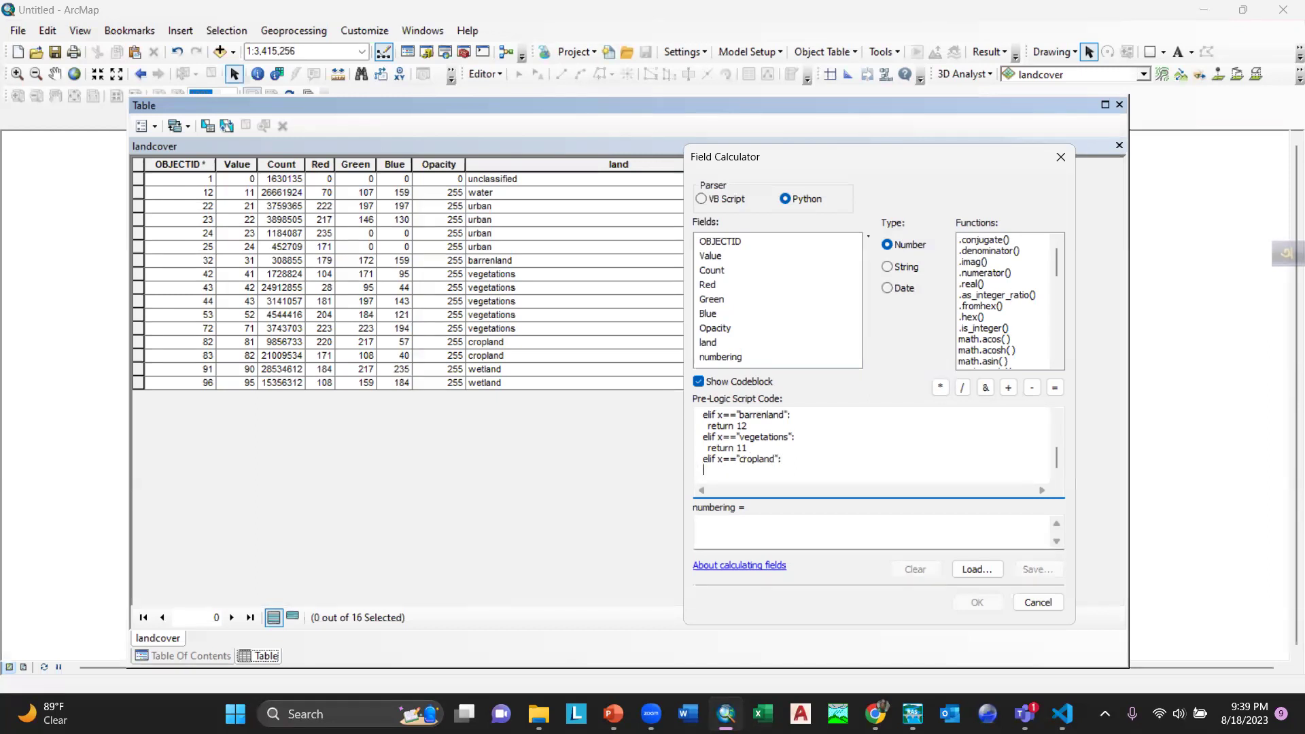
pyautogui.write('return 10')
pyautogui.press('Return')
# Step: Add a last elif condition to the function that returns 9 when x equals "wetland"
pyautogui.write('elif x=="wetland":')
pyautogui.press('Return')
pyautogui.write('return')
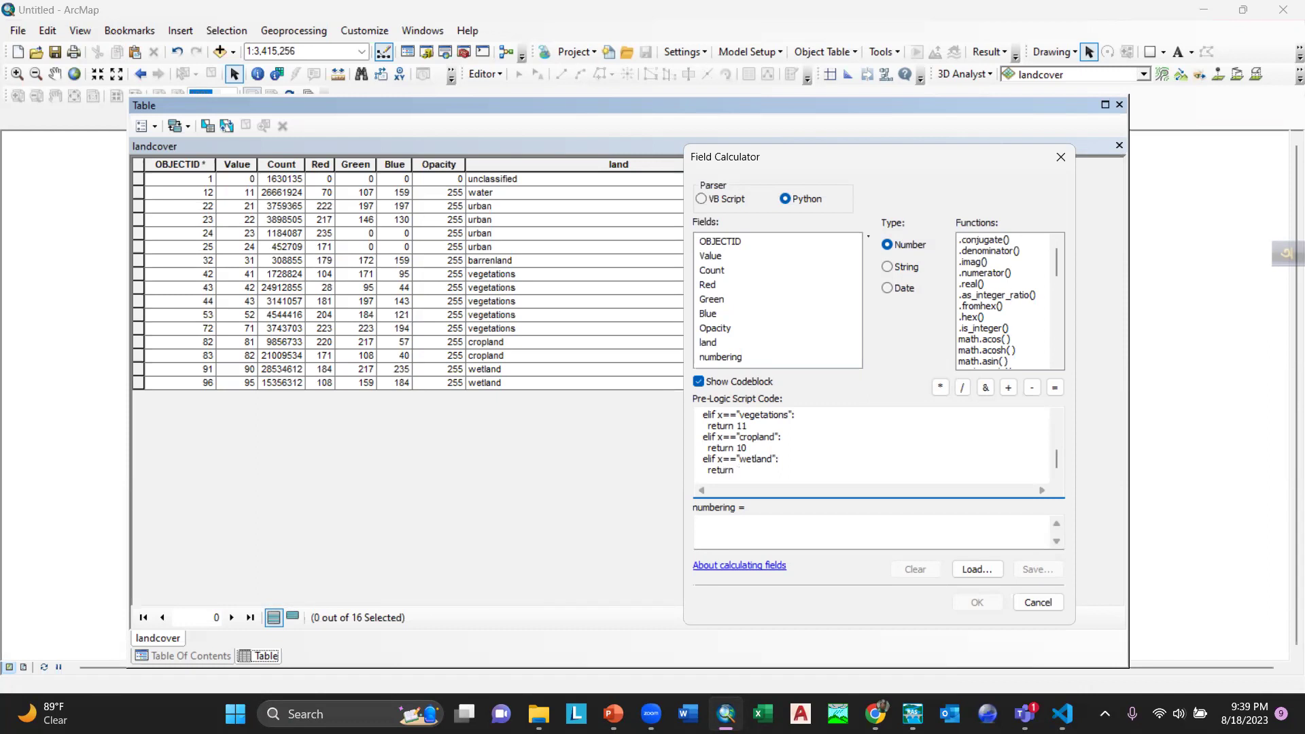
pyautogui.write(' 9')
# Step: Enter the numbering expression abcd( !land!) using the land field and run the field calculation
pyautogui.scroll(3, 767, 469)
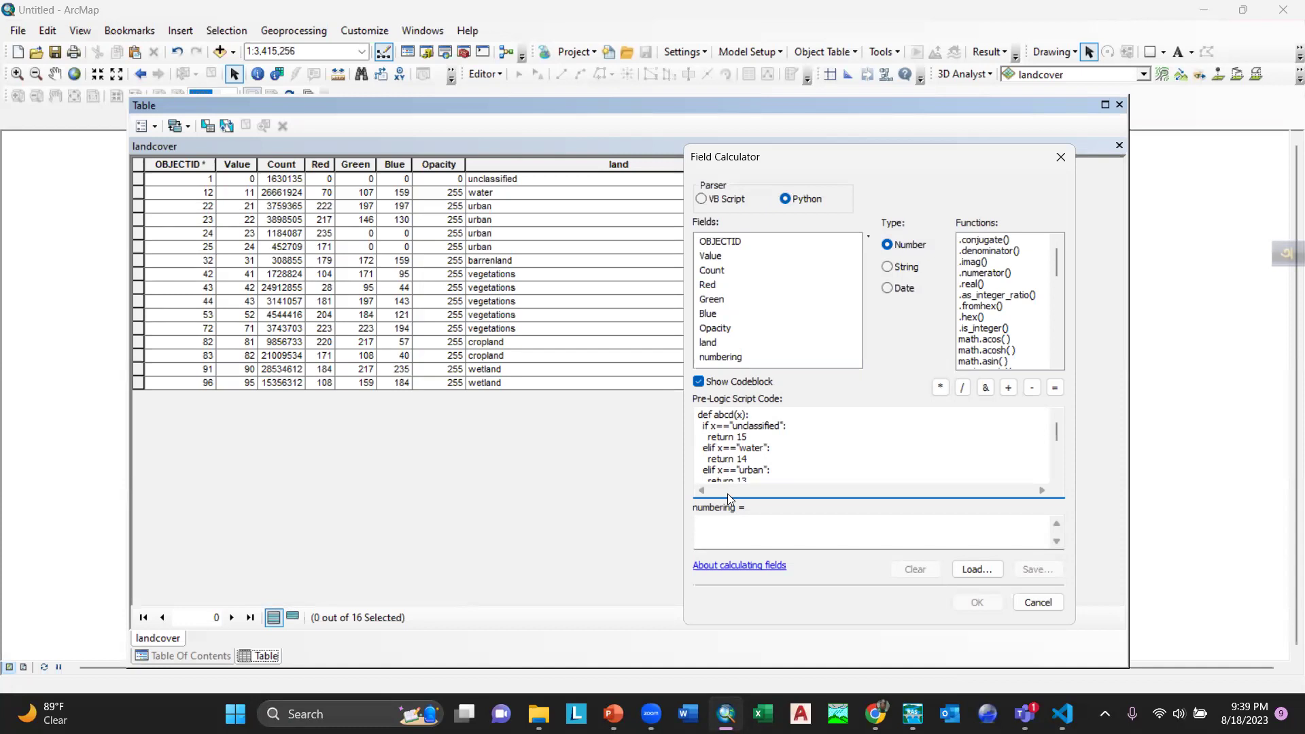
pyautogui.click(716, 526)
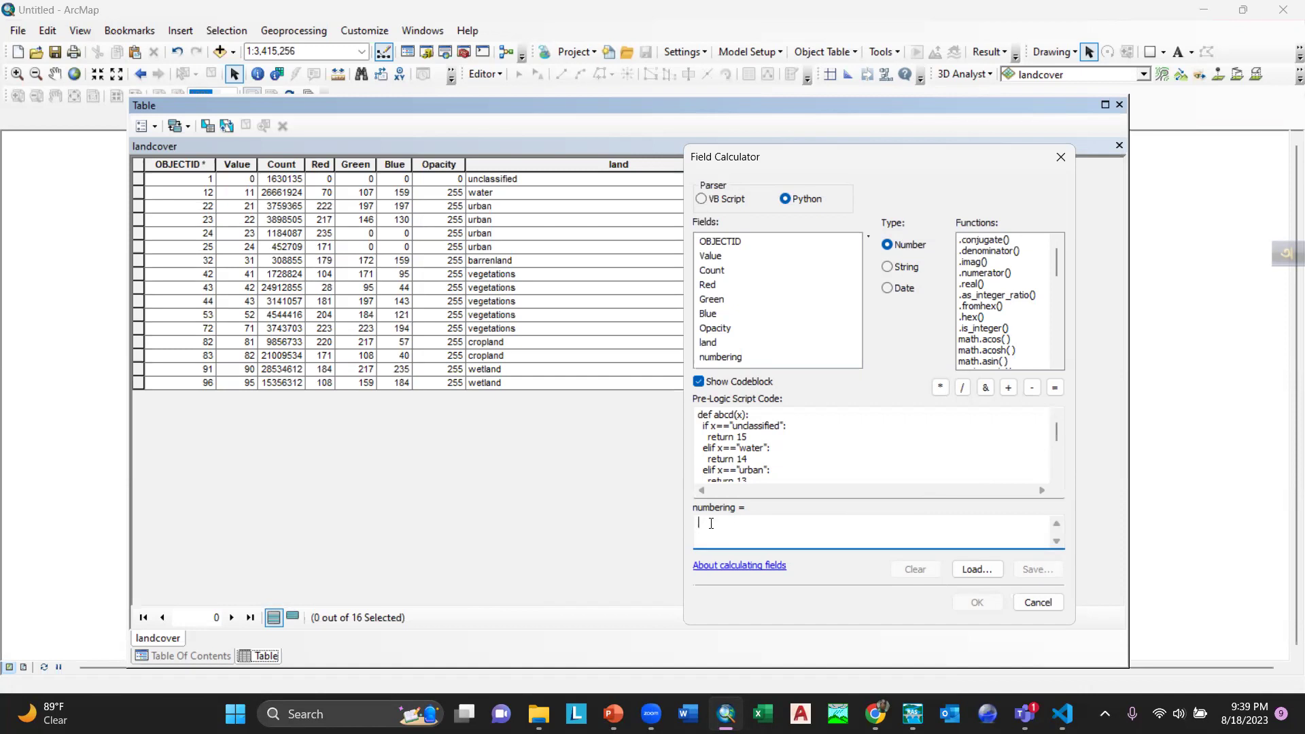
pyautogui.write('abcd(')
pyautogui.doubleClick(711, 346)
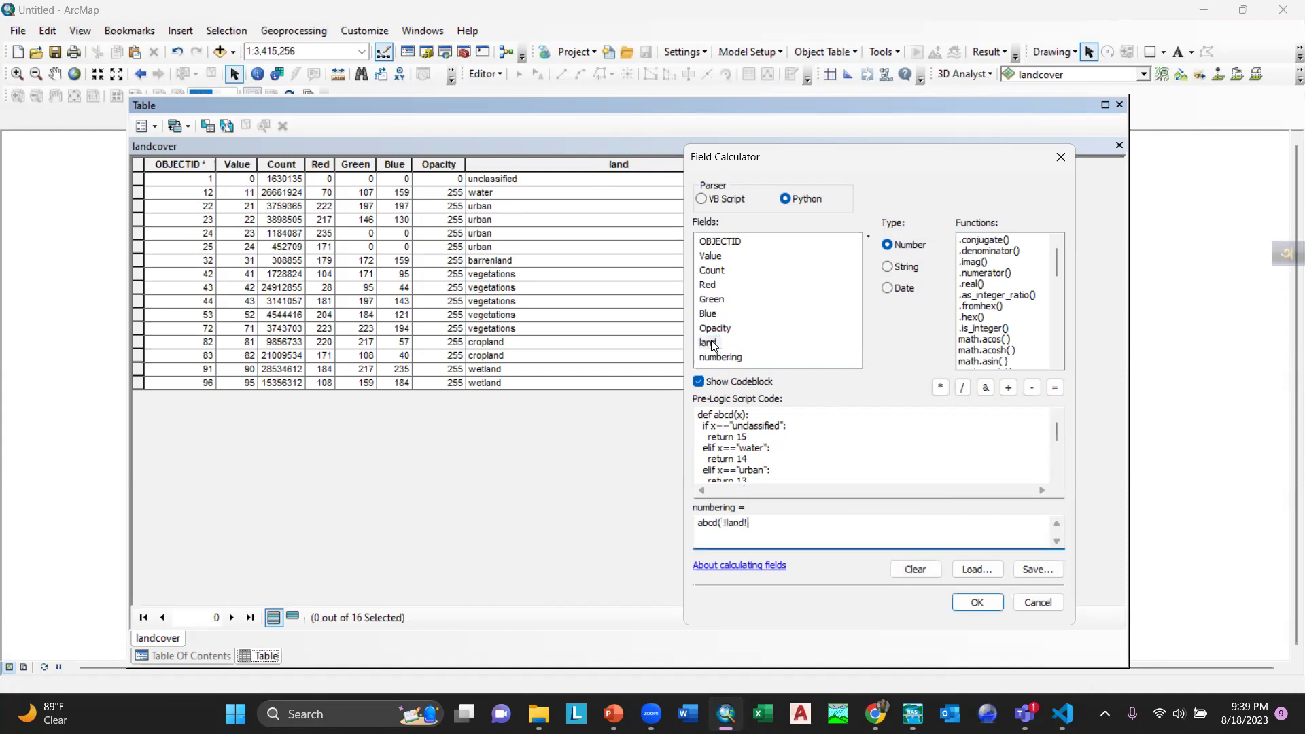
pyautogui.write(')')
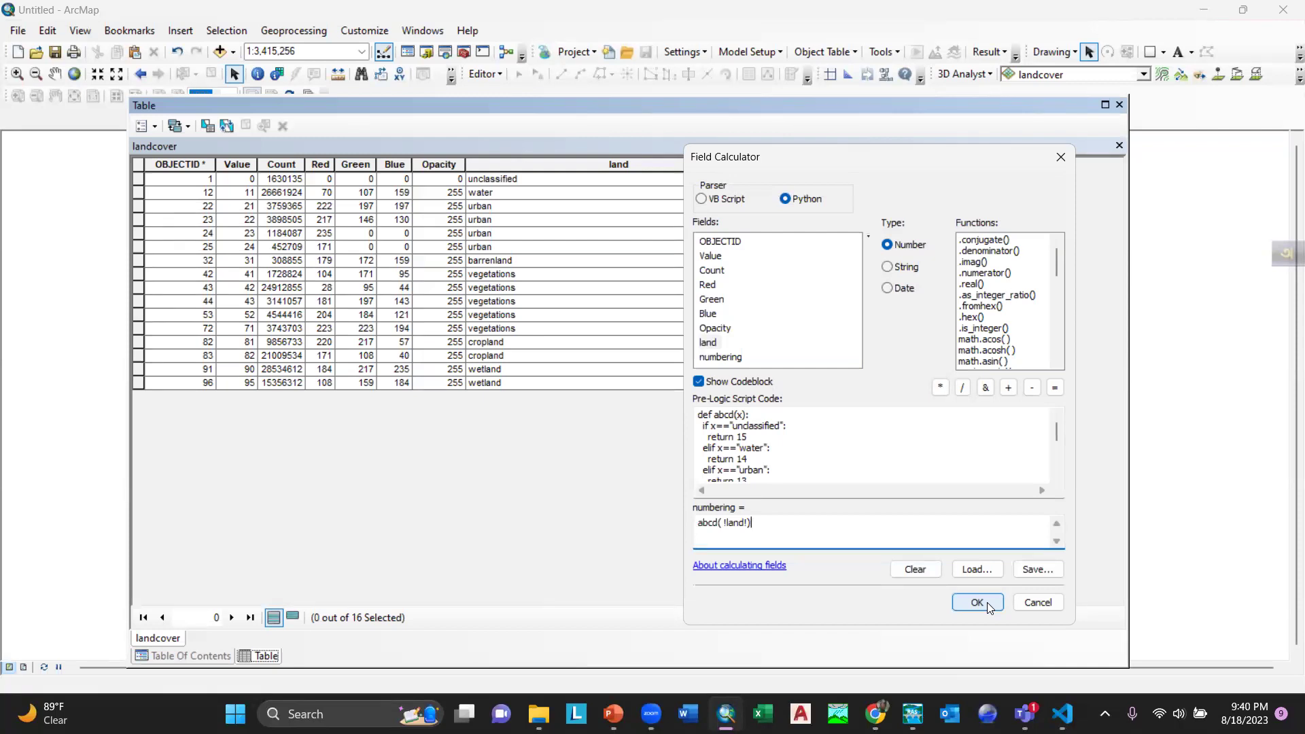
pyautogui.click(976, 602)
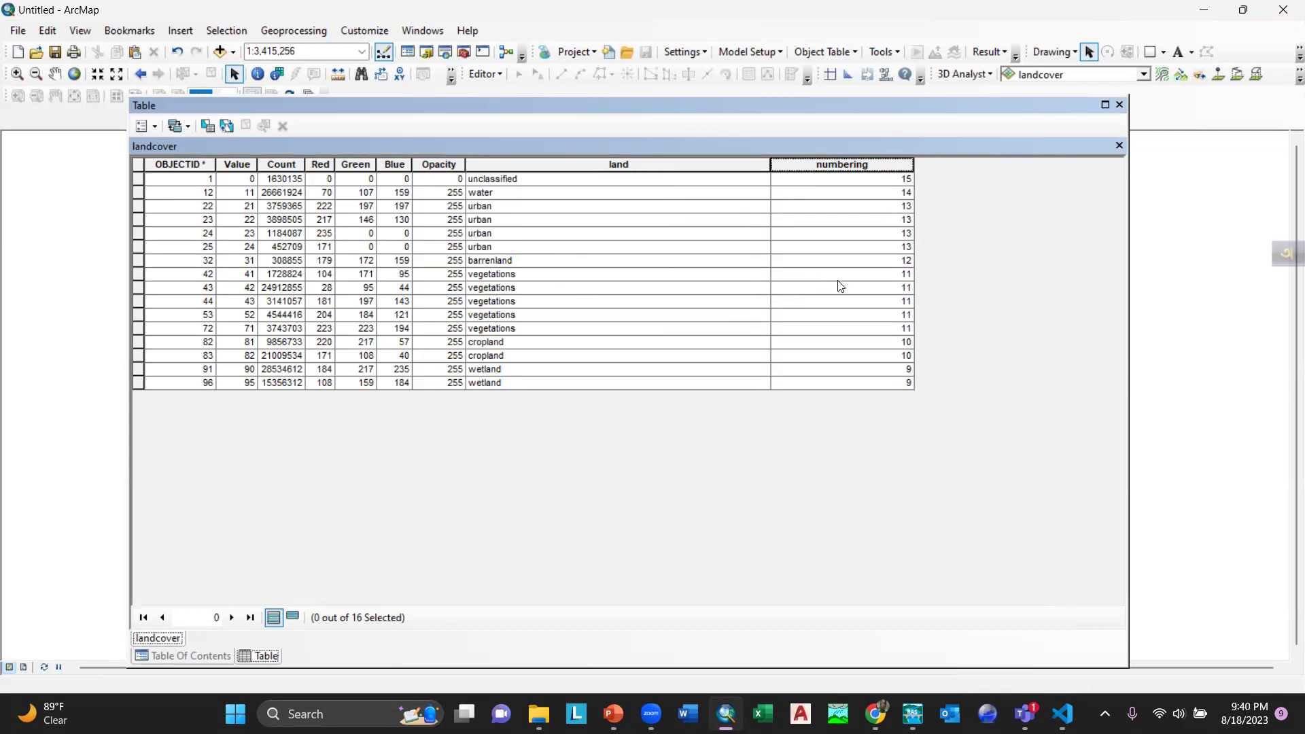
# Step: Reopen the Field Calculator for the numbering field, review the whole script code and expression, and close it without recalculating
pyautogui.click(834, 164)
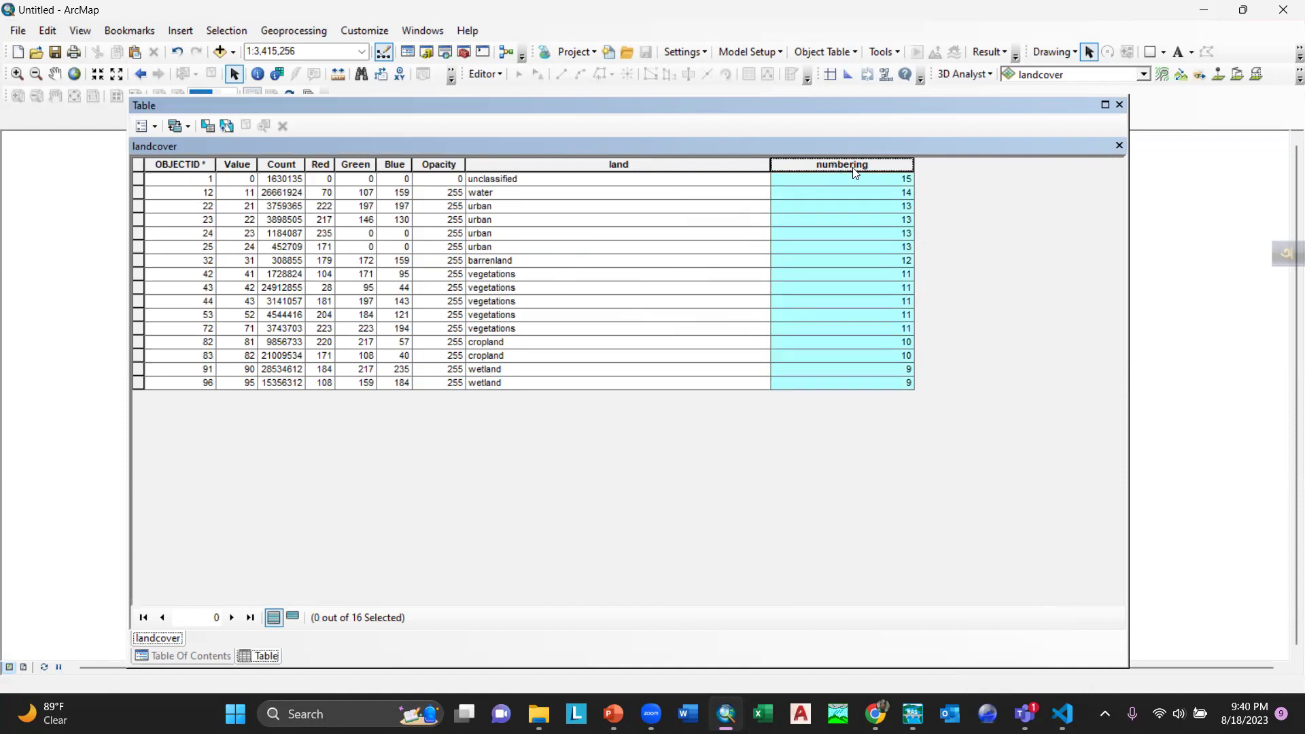
pyautogui.rightClick(855, 172)
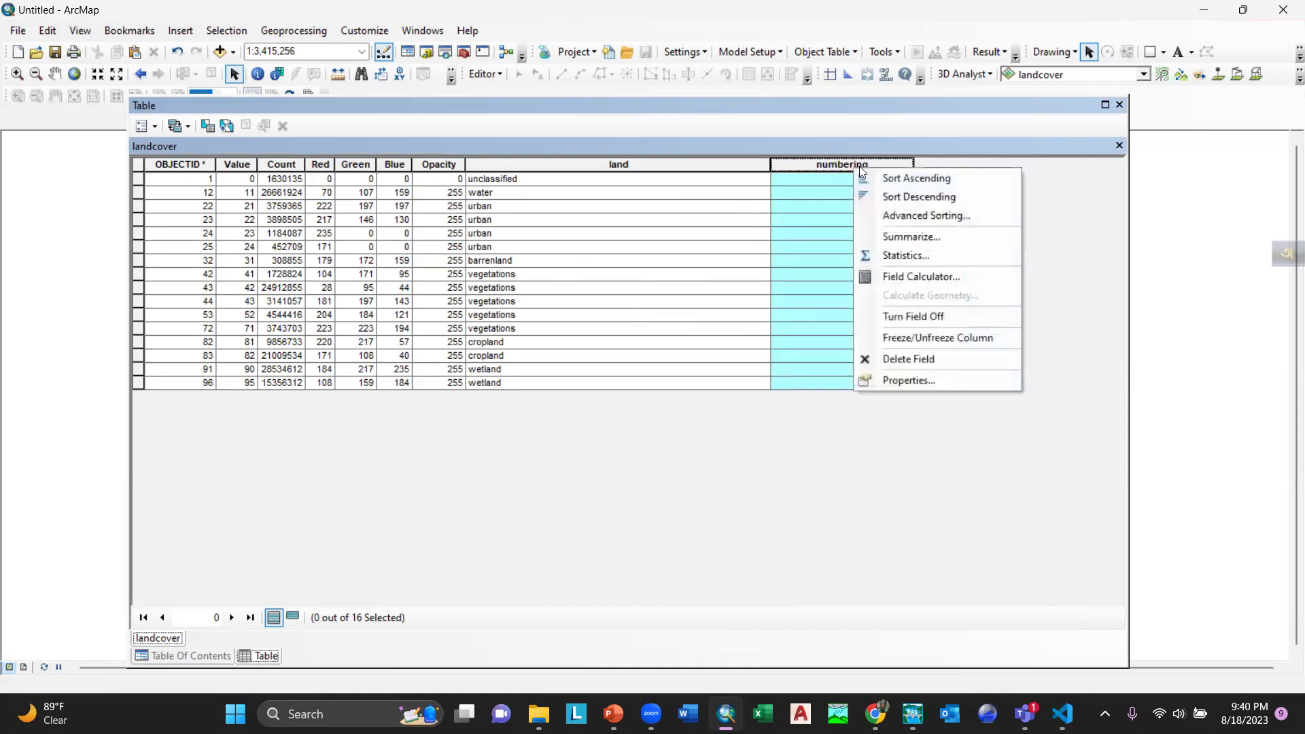
pyautogui.click(928, 277)
pyautogui.click(614, 389)
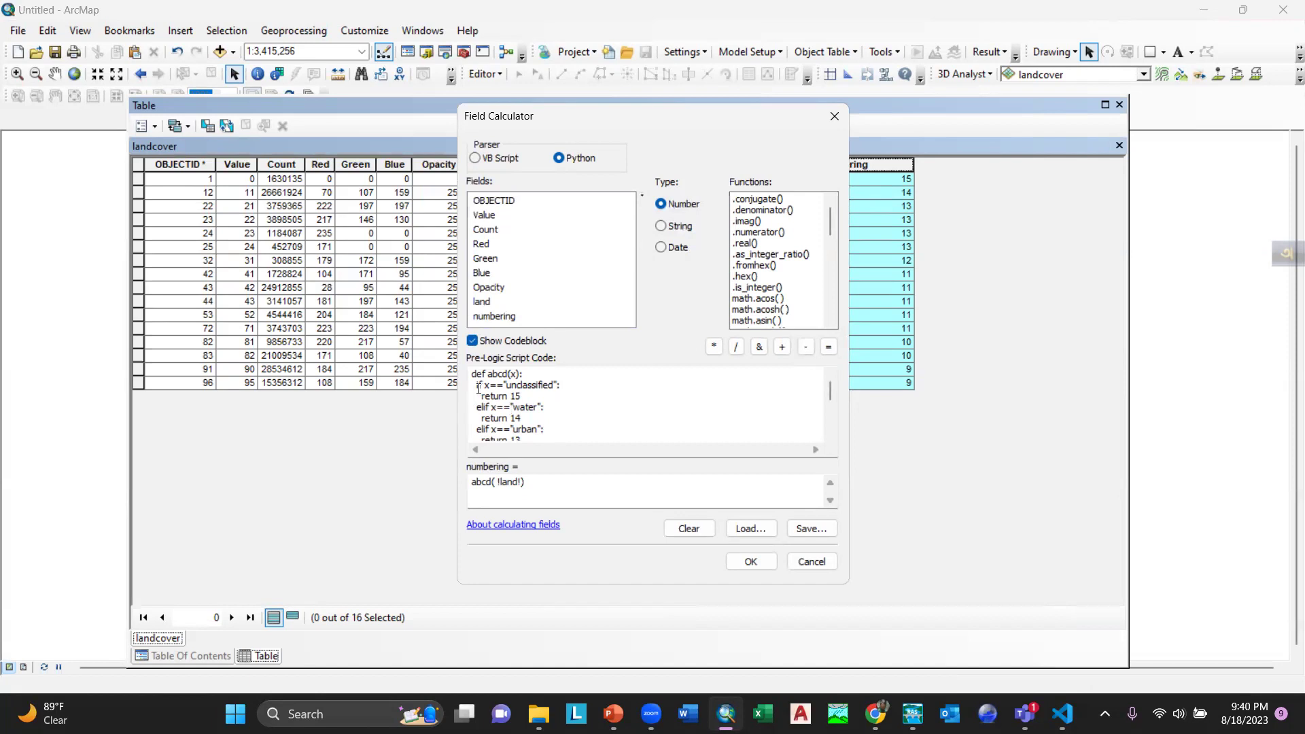
pyautogui.scroll(-1, 500, 418)
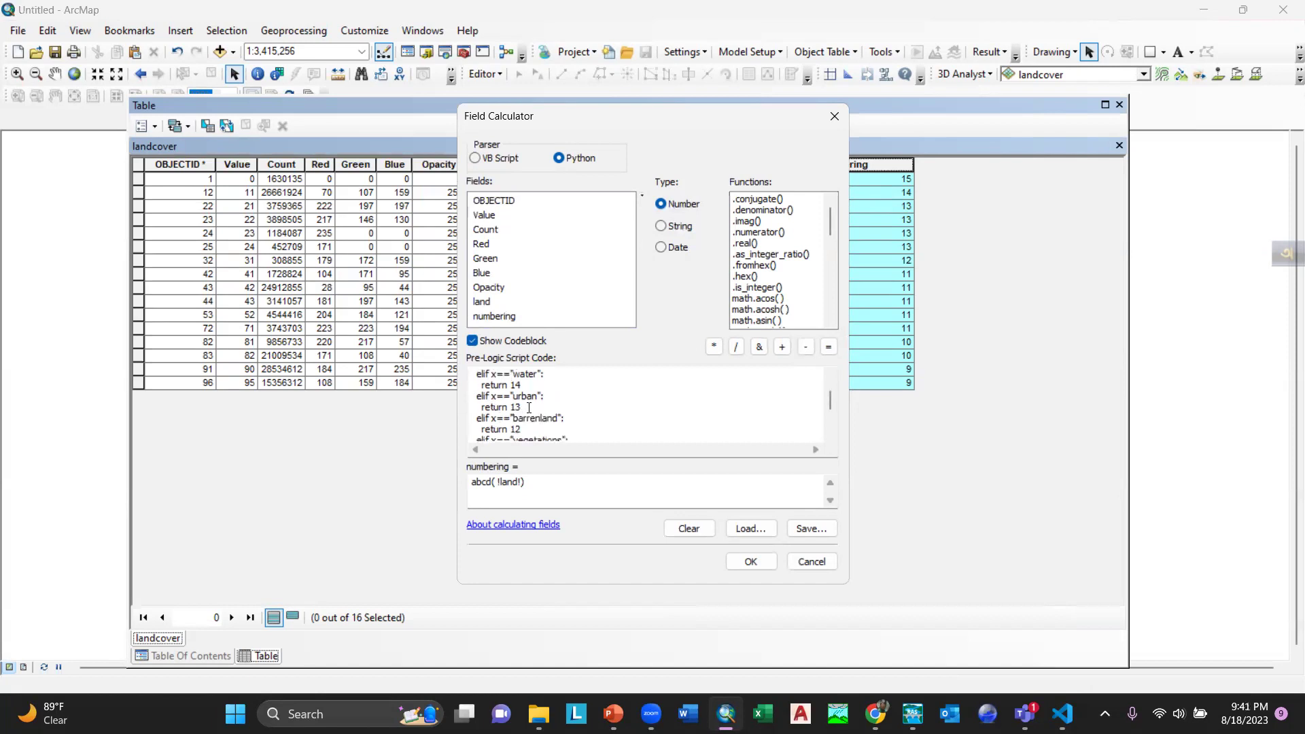
pyautogui.moveTo(830, 404); pyautogui.dragTo(832, 426)
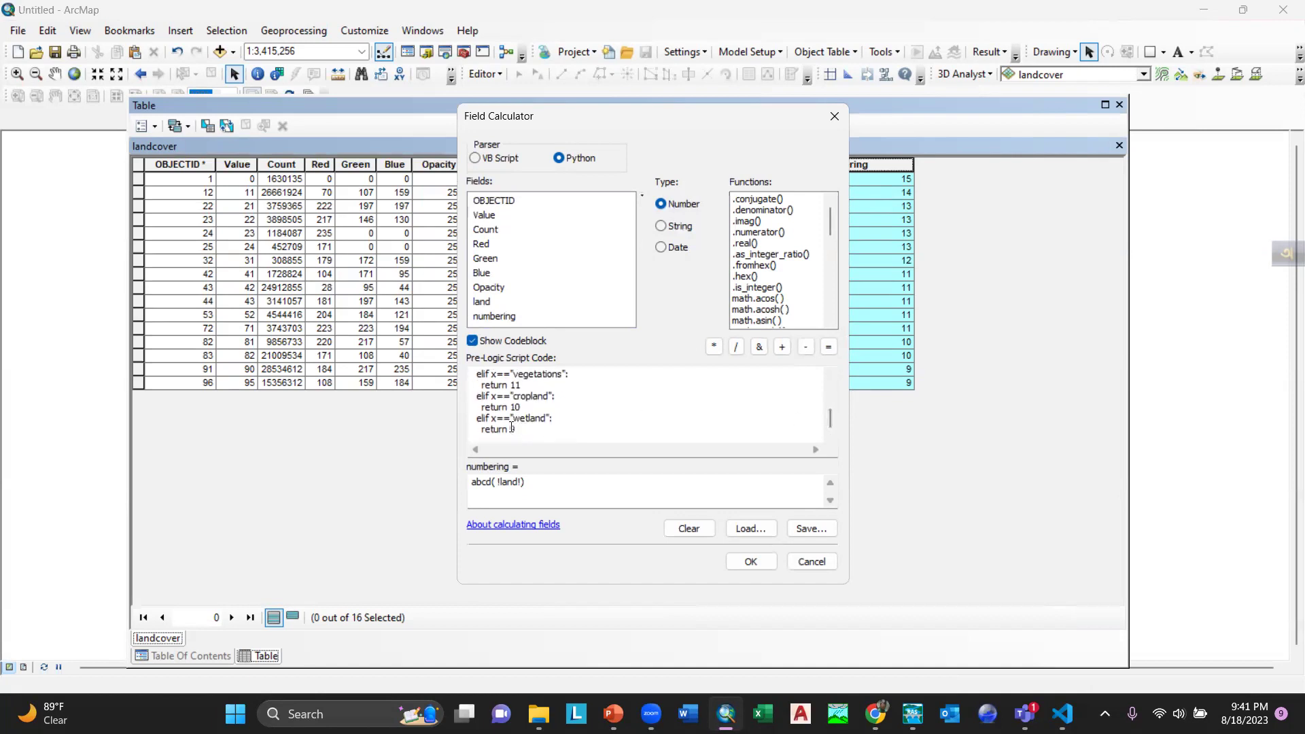
pyautogui.scroll(1, 511, 426)
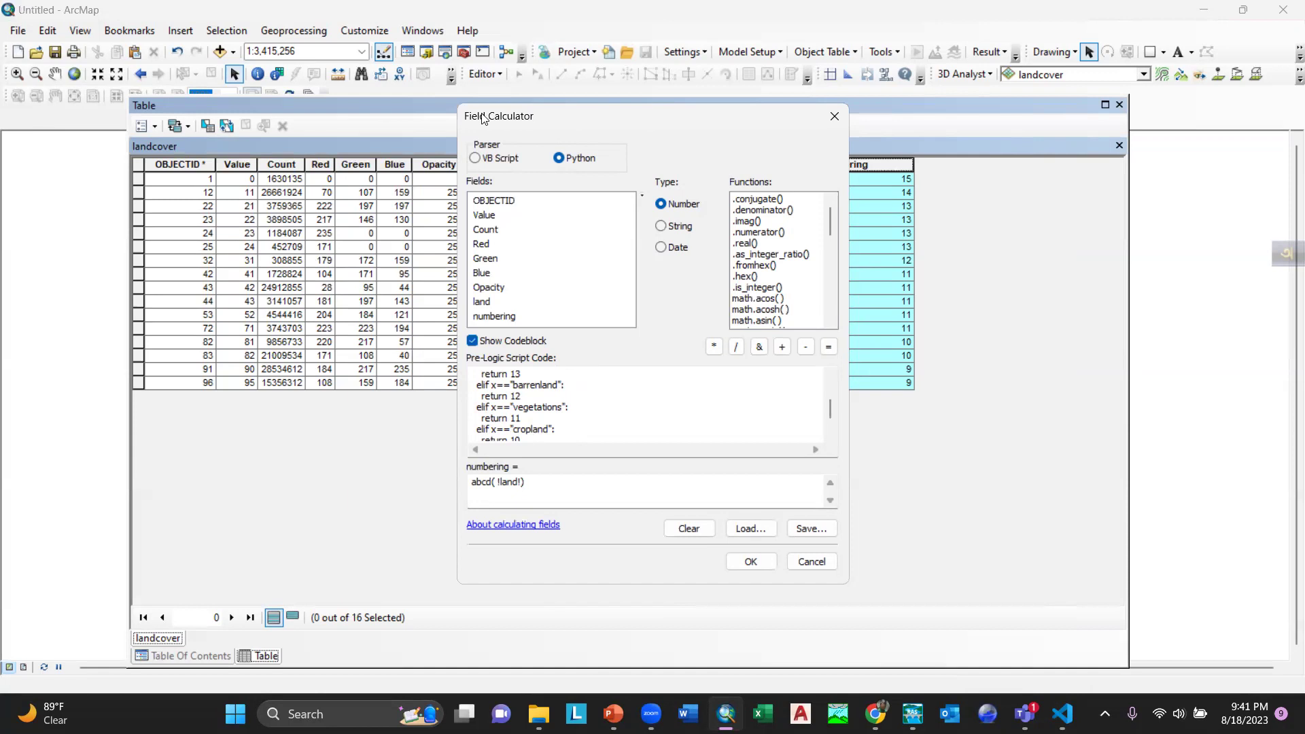
pyautogui.click(839, 114)
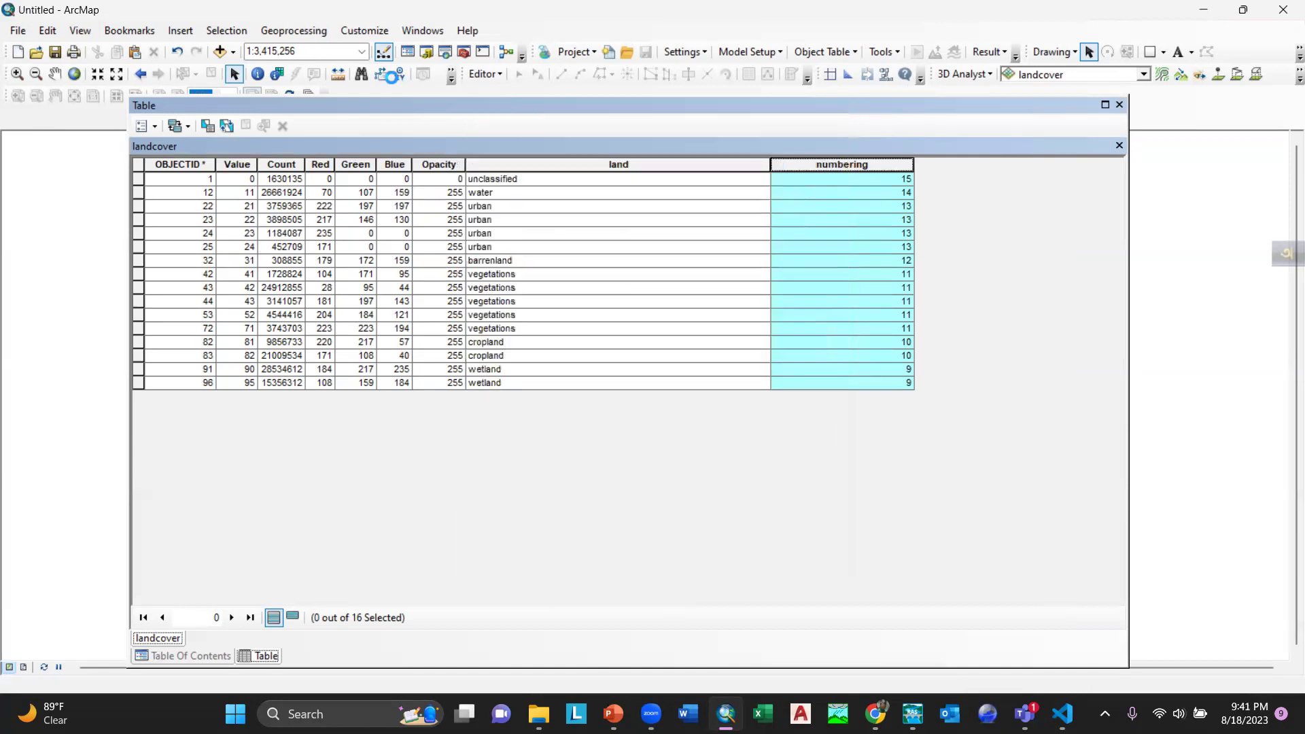
# Step: Open the geoprocessing results, collapse the older Calculate Field entries and examine the messages of the latest run
pyautogui.click(314, 32)
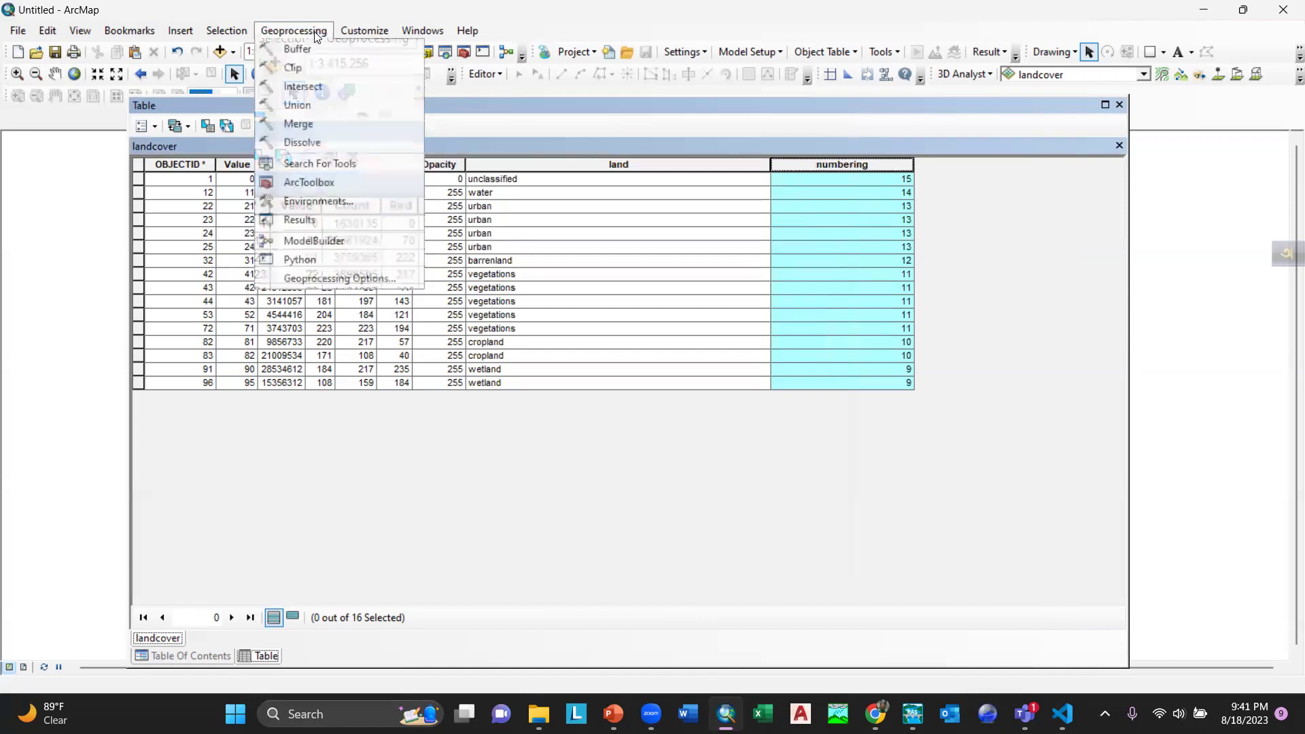
pyautogui.click(331, 219)
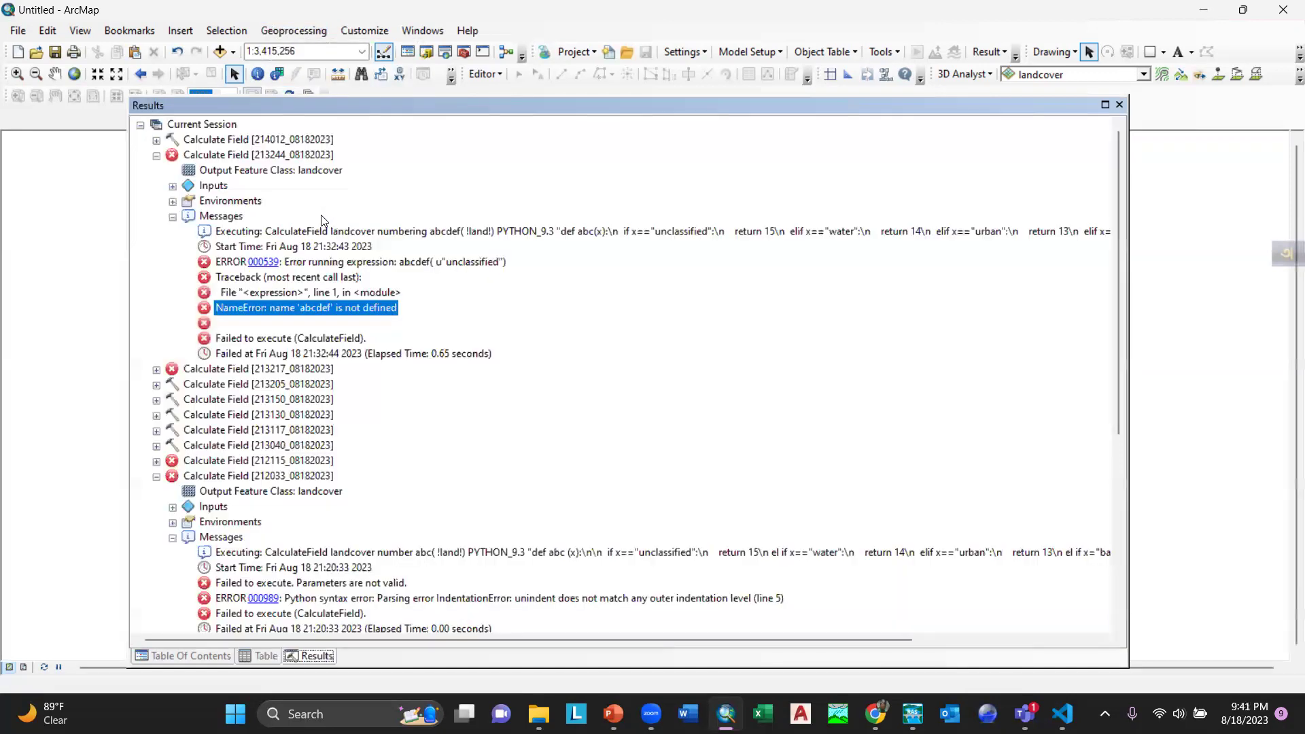
pyautogui.click(157, 141)
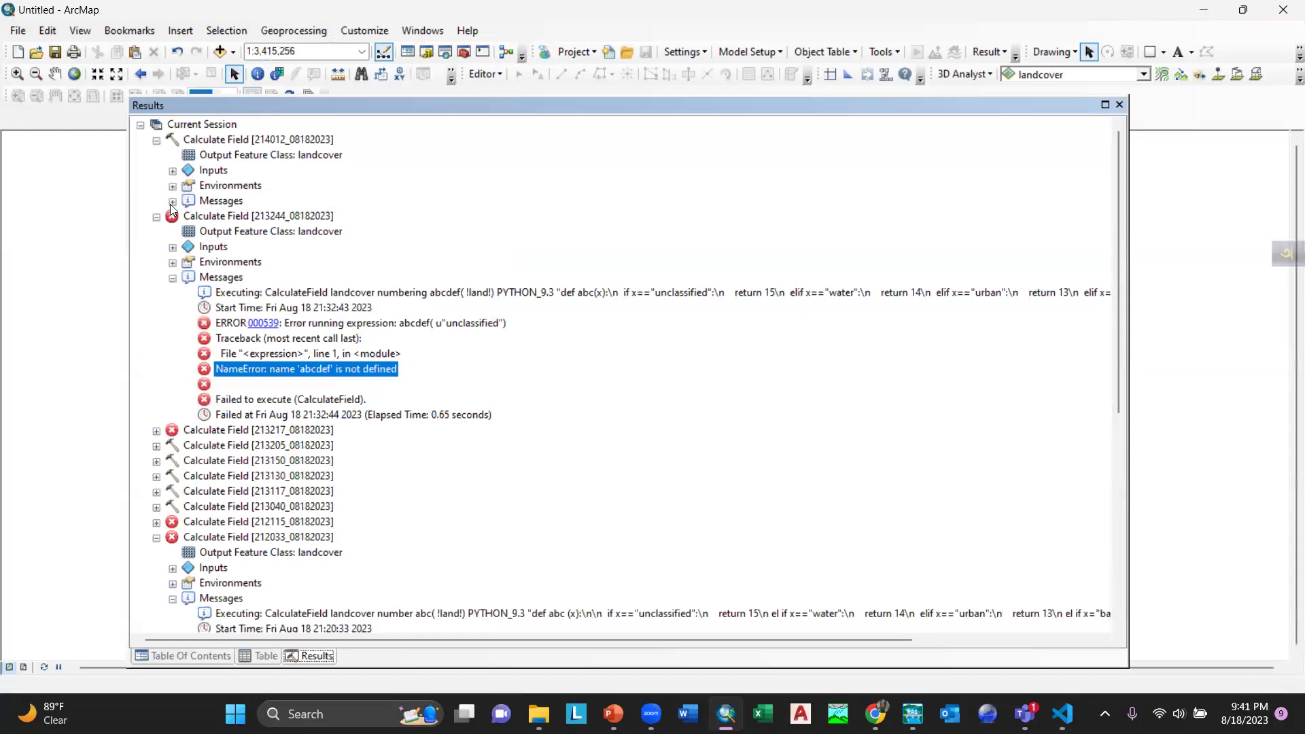
pyautogui.click(156, 218)
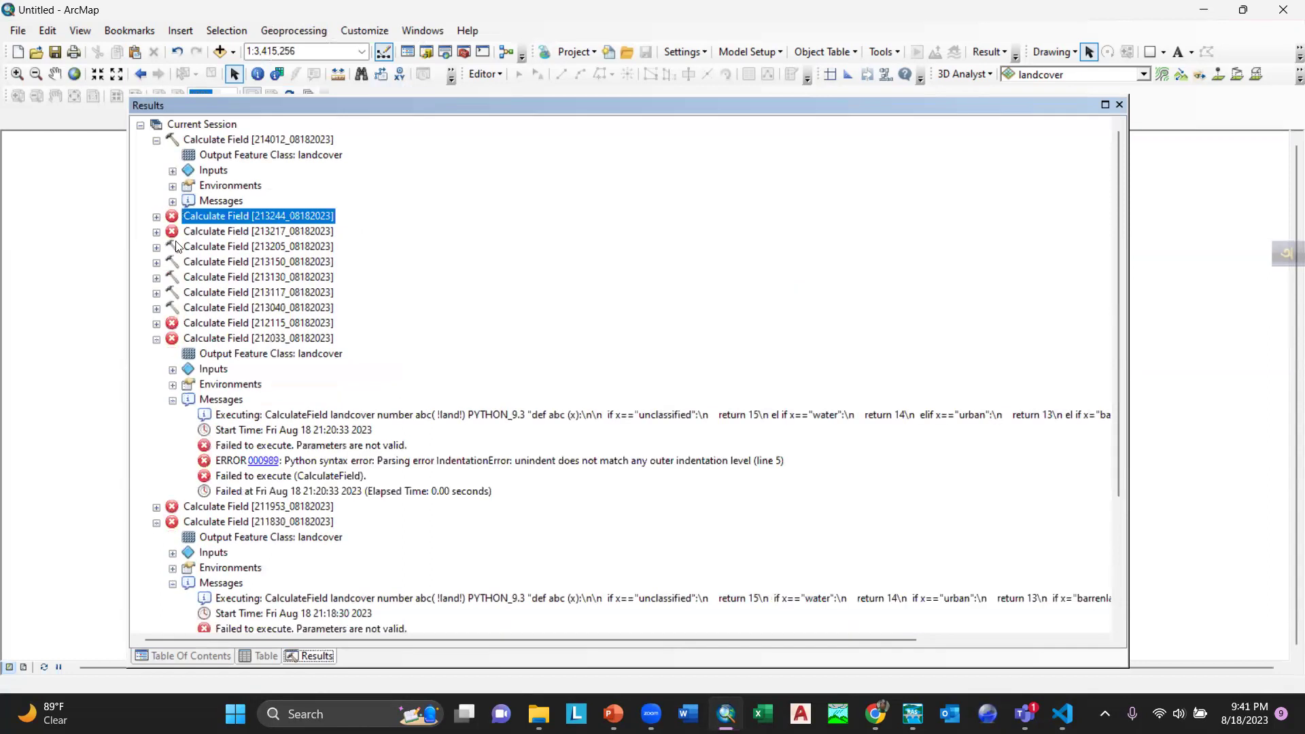
pyautogui.click(156, 339)
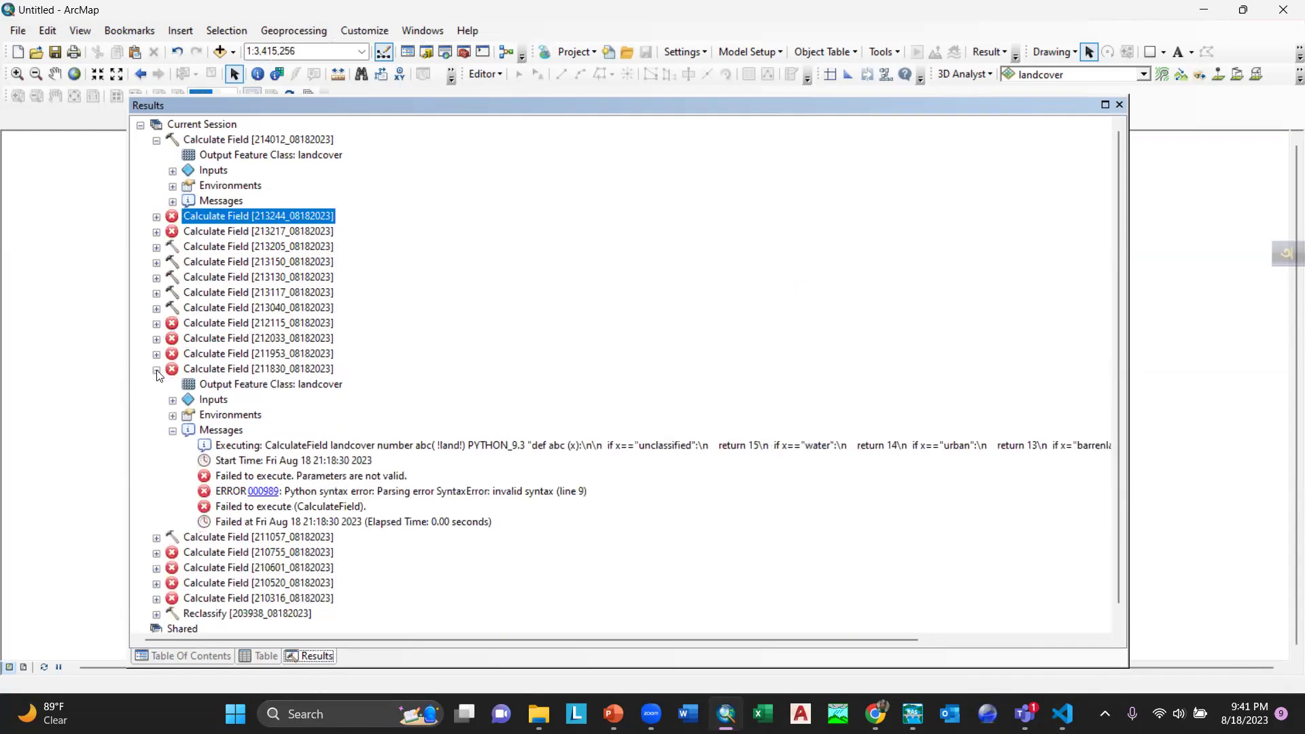
pyautogui.click(157, 371)
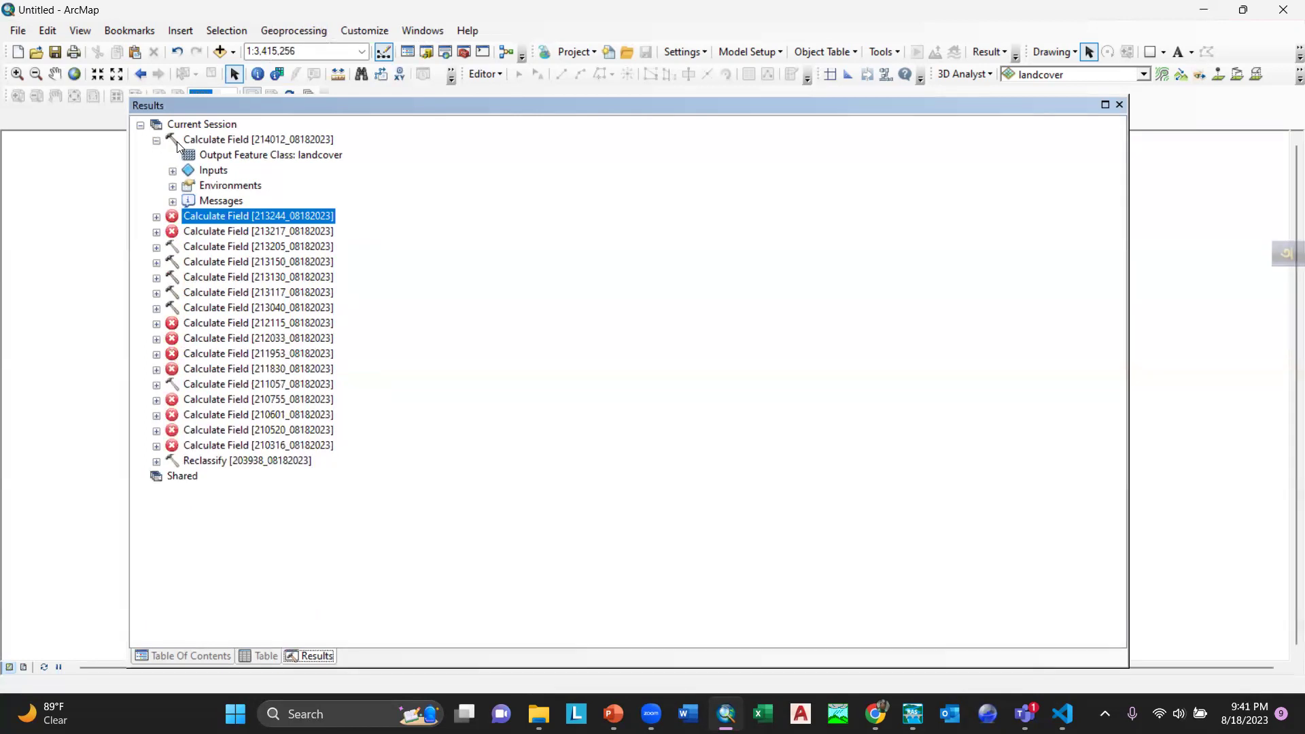
pyautogui.click(172, 201)
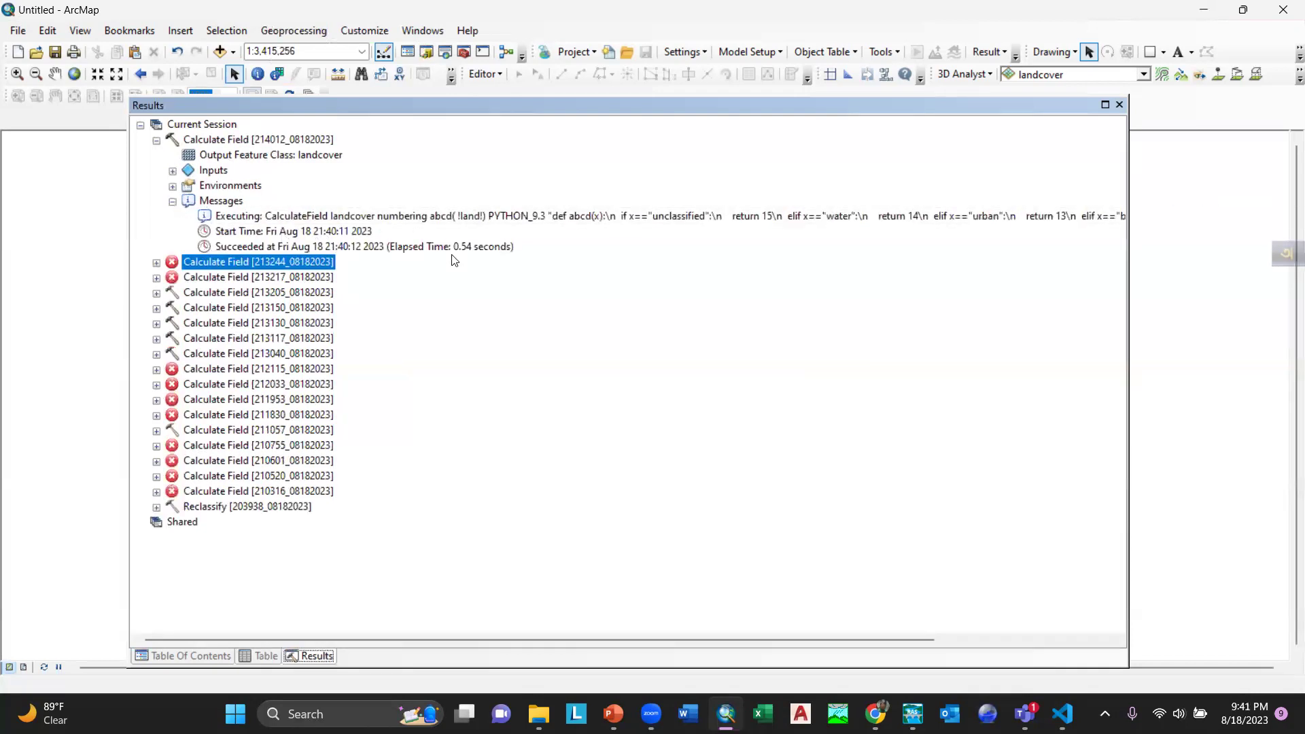
# Step: Examine the error messages of the failed Calculate Field run 213244_08182023 and close the results
pyautogui.click(156, 141)
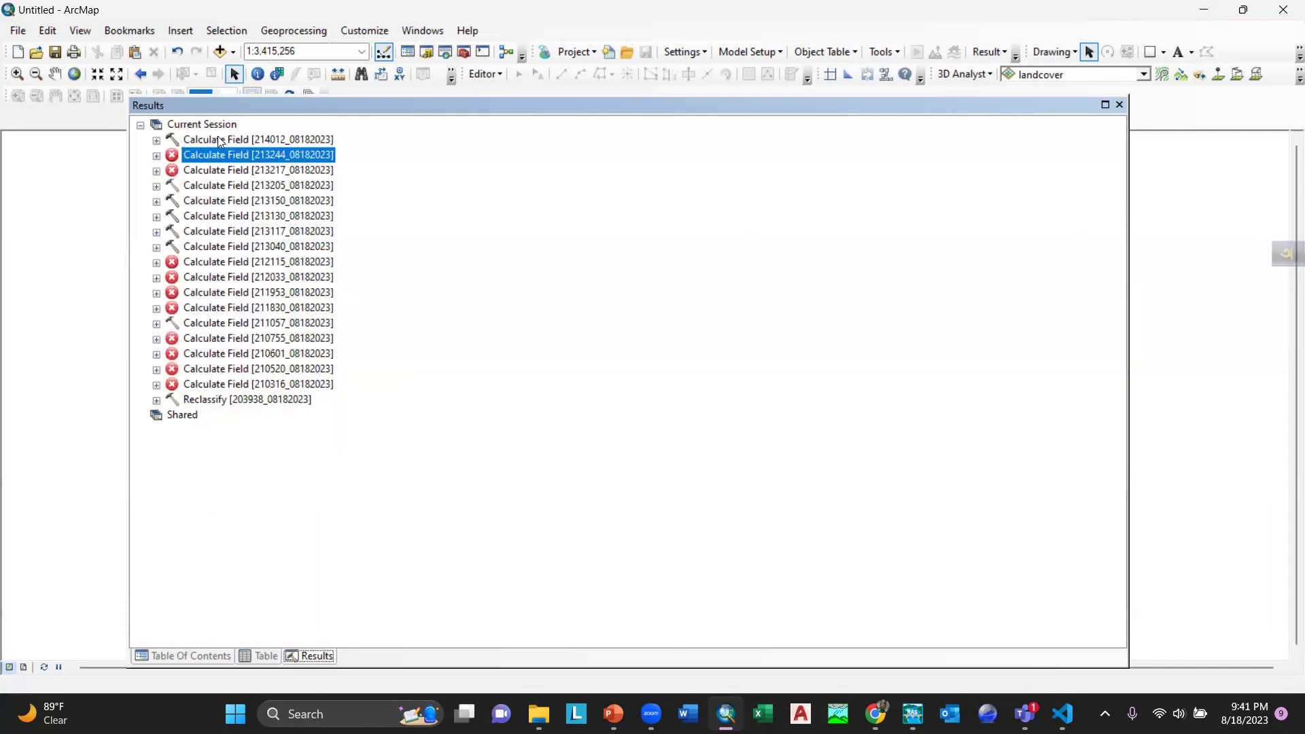
pyautogui.click(157, 156)
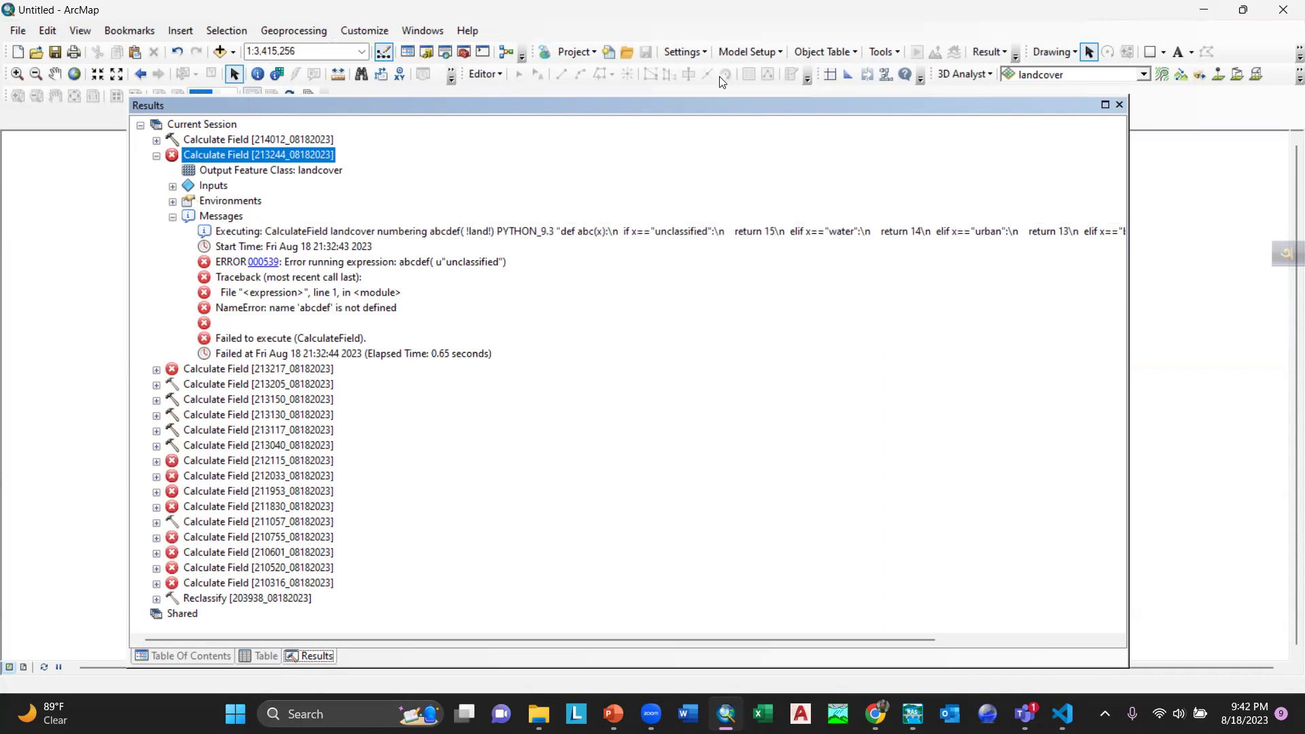
pyautogui.click(1119, 105)
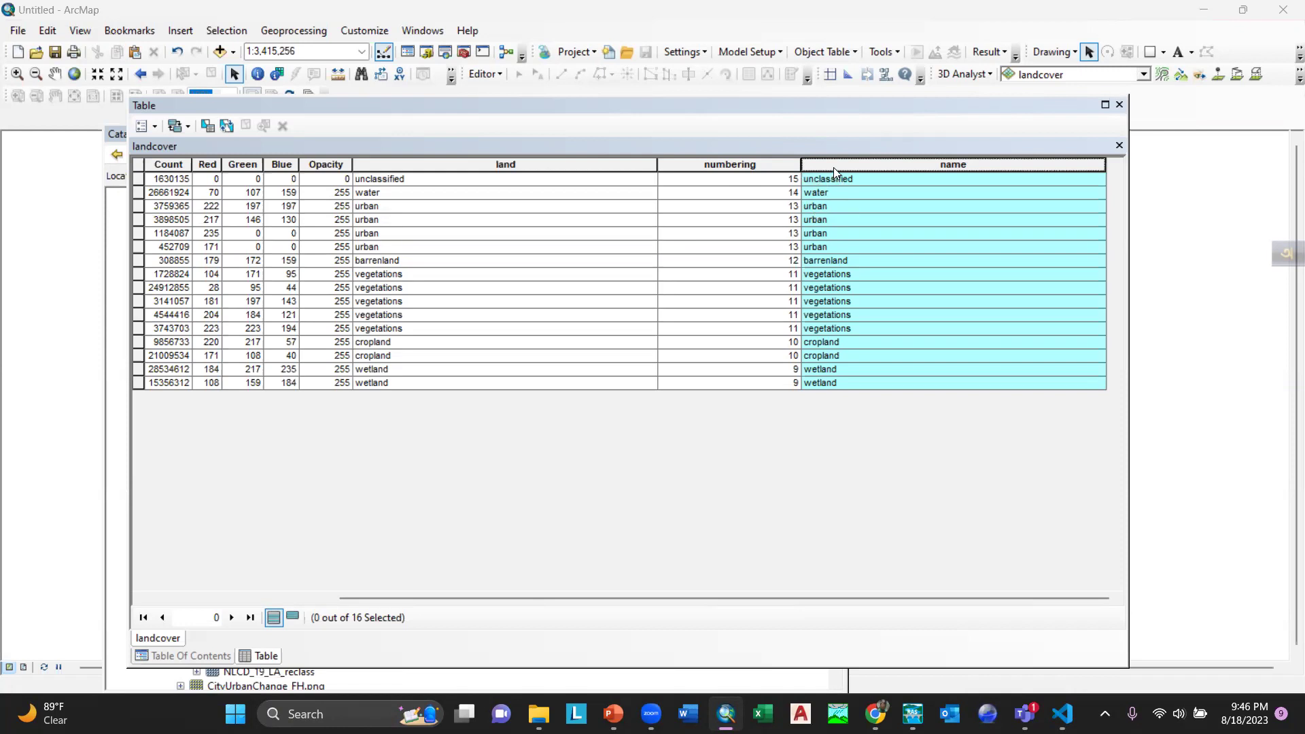
pyautogui.click(905, 180)
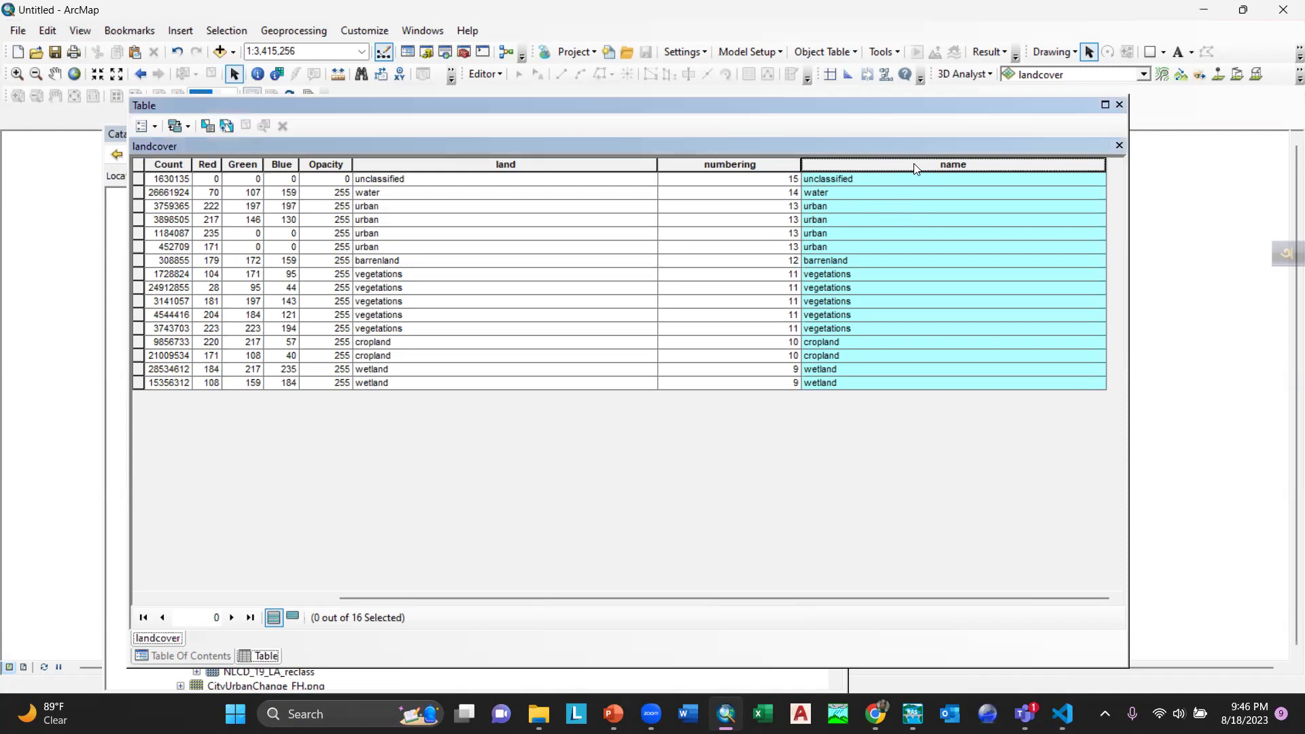
pyautogui.click(748, 164)
pyautogui.click(849, 166)
pyautogui.rightClick(848, 167)
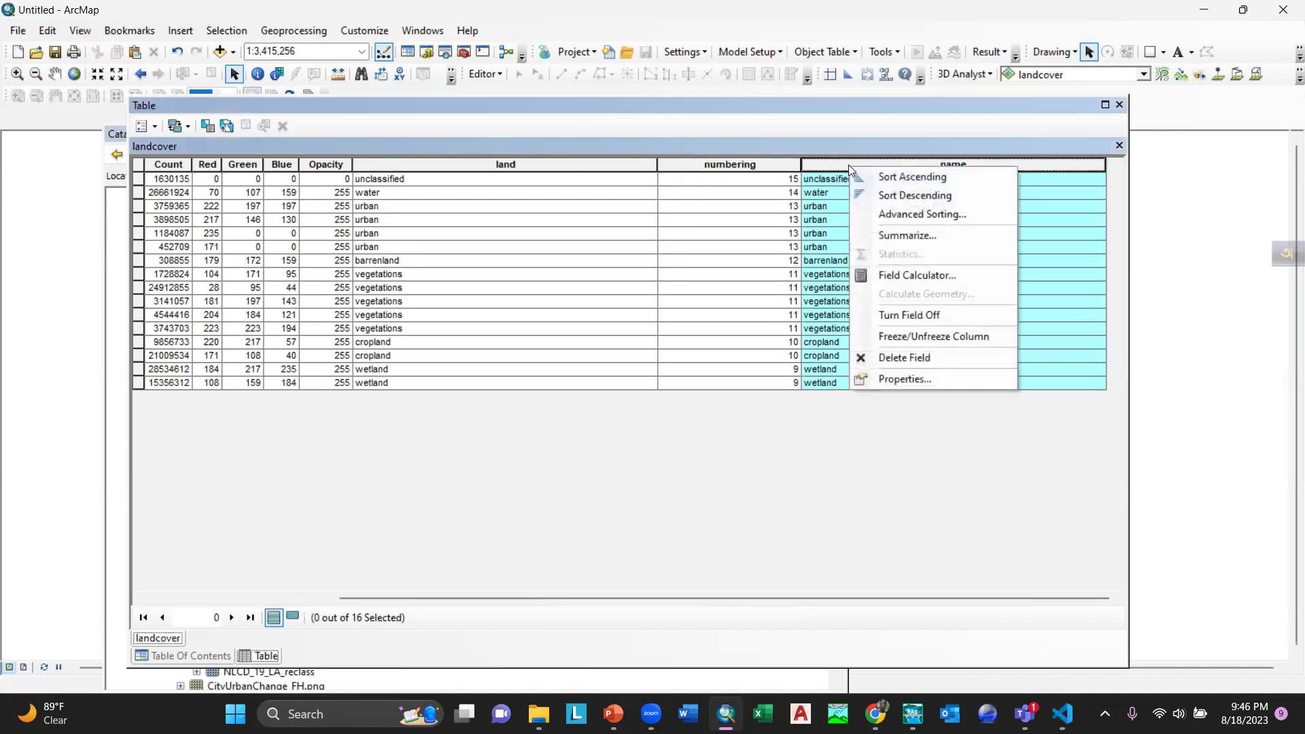
# Step: Review the data types offered for a new field in the landcover table, without adding a field
pyautogui.click(152, 126)
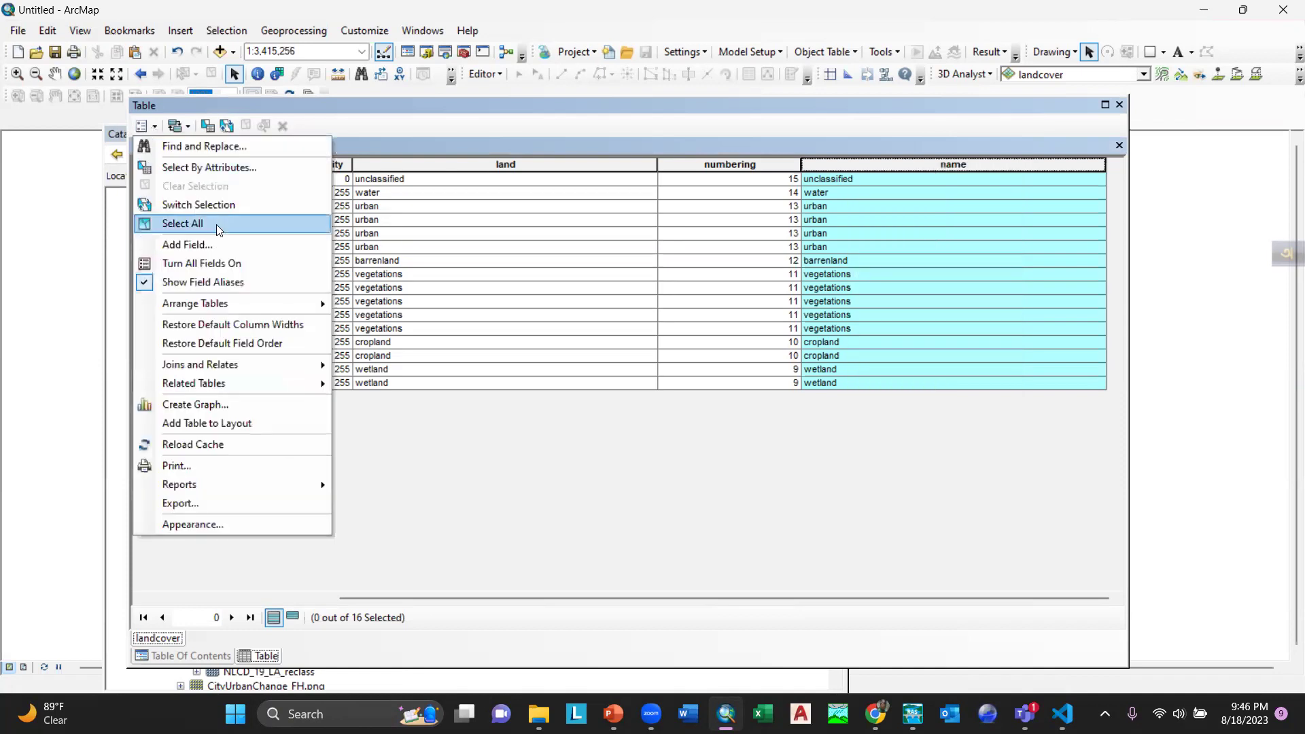
pyautogui.click(219, 241)
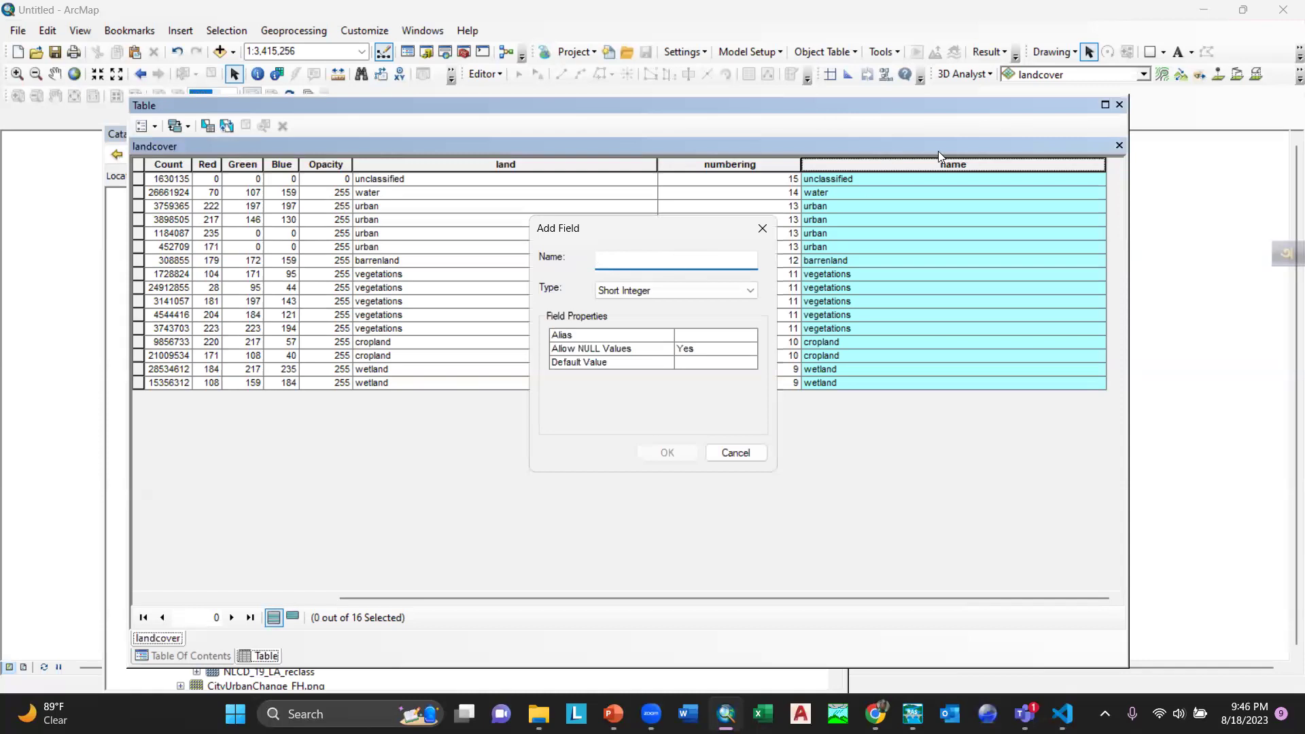
pyautogui.click(626, 286)
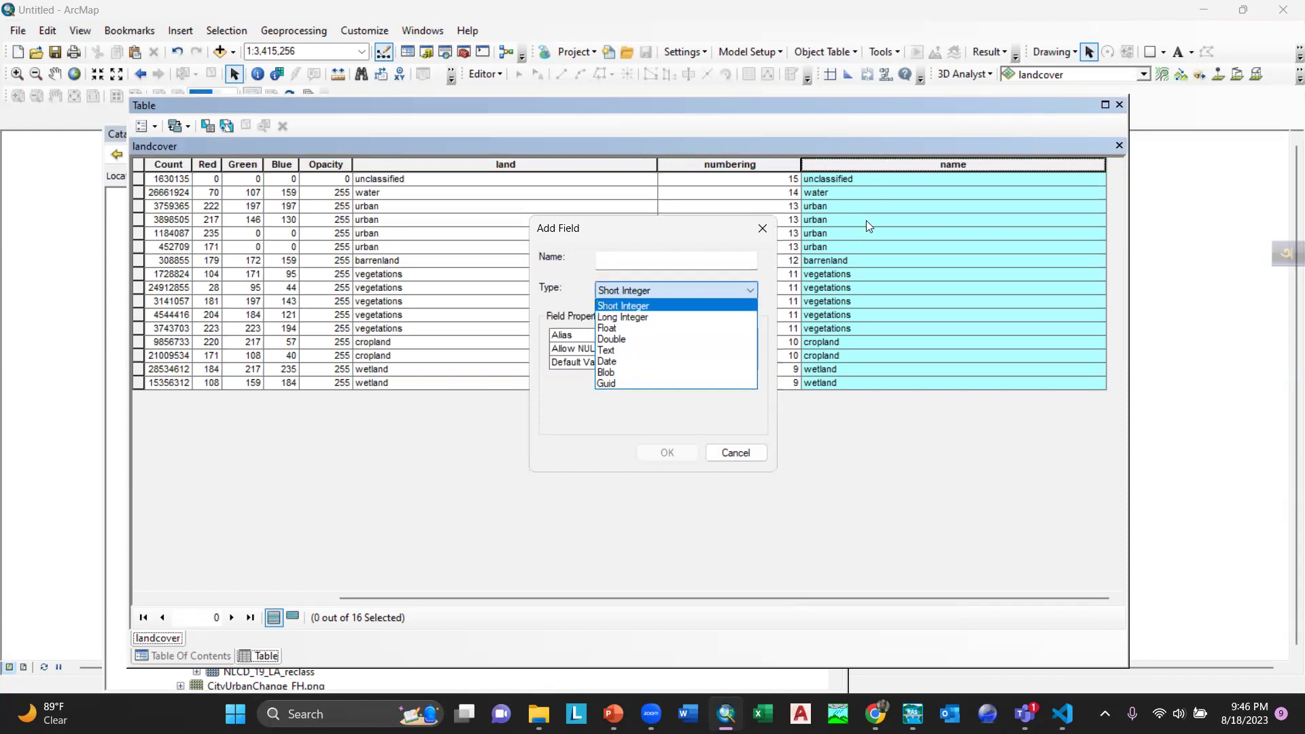
pyautogui.click(749, 292)
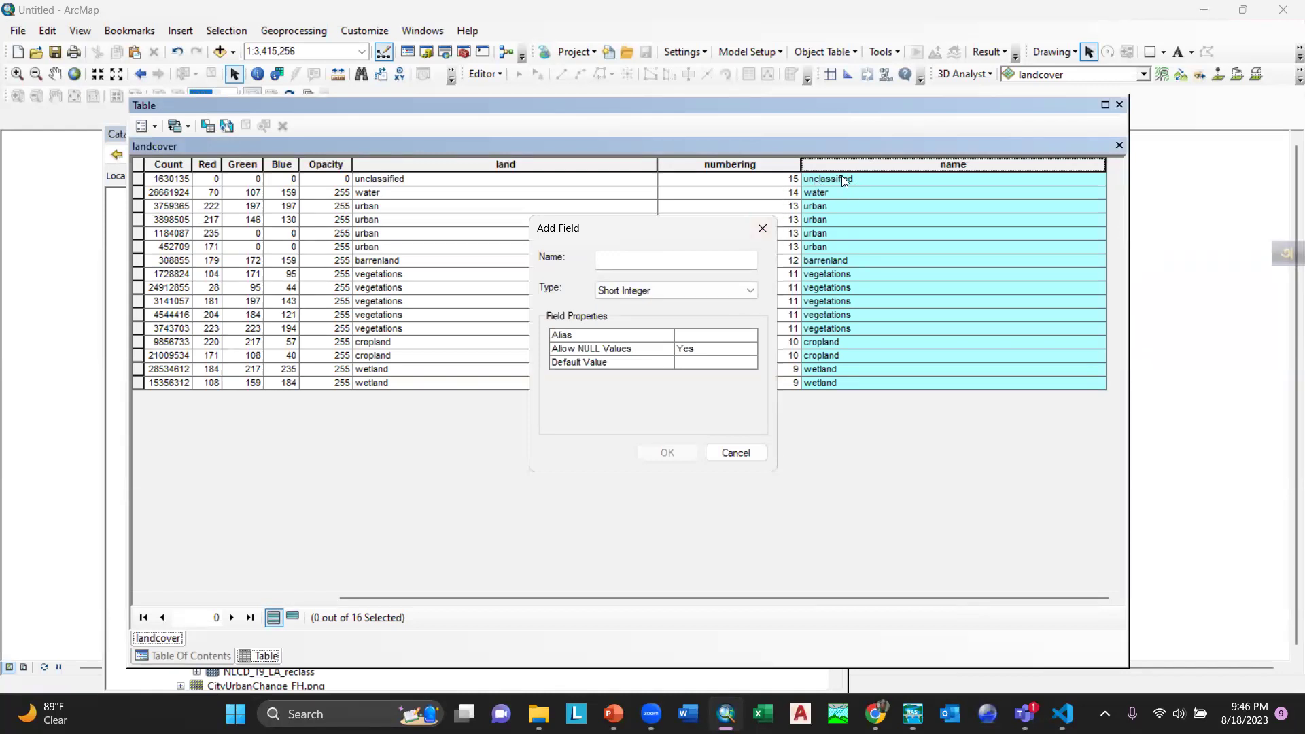
pyautogui.click(762, 227)
# Step: Open the Field Calculator for the landcover table's name field and review its abcde(y) script code through the last elif branch
pyautogui.rightClick(917, 175)
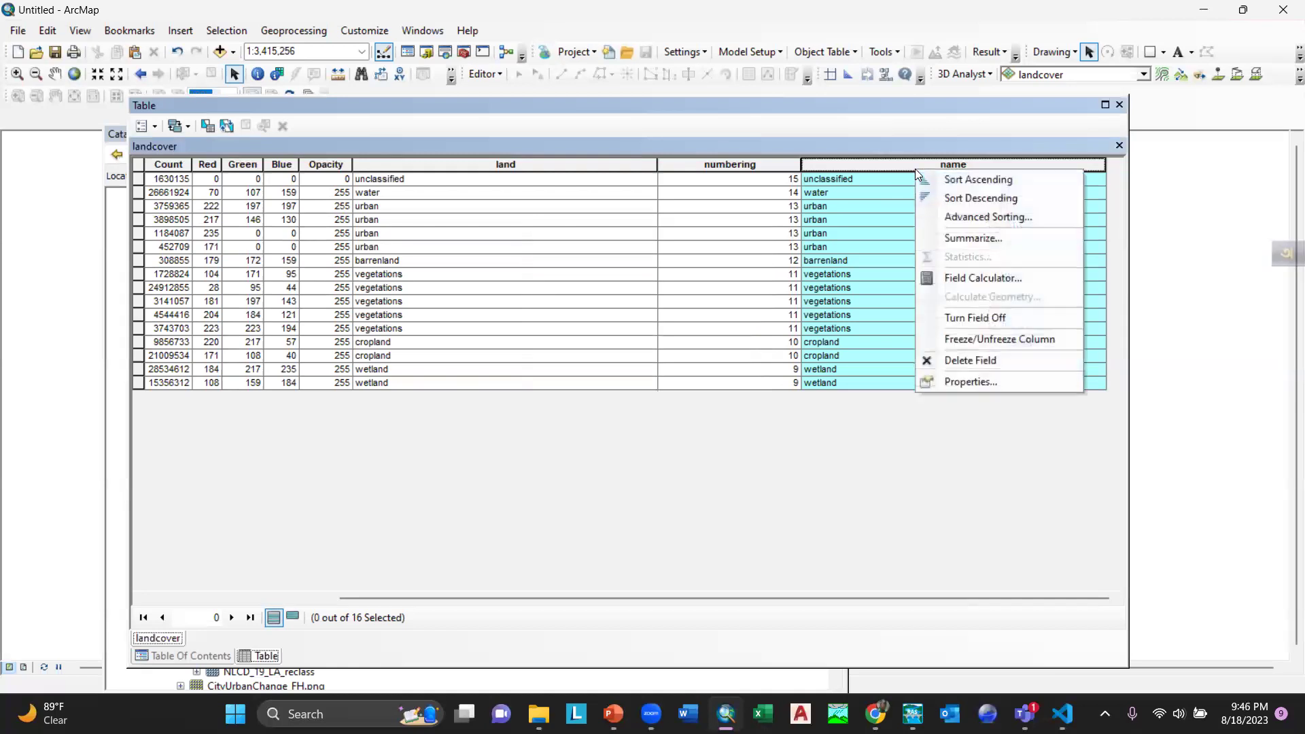
pyautogui.click(979, 270)
pyautogui.click(613, 391)
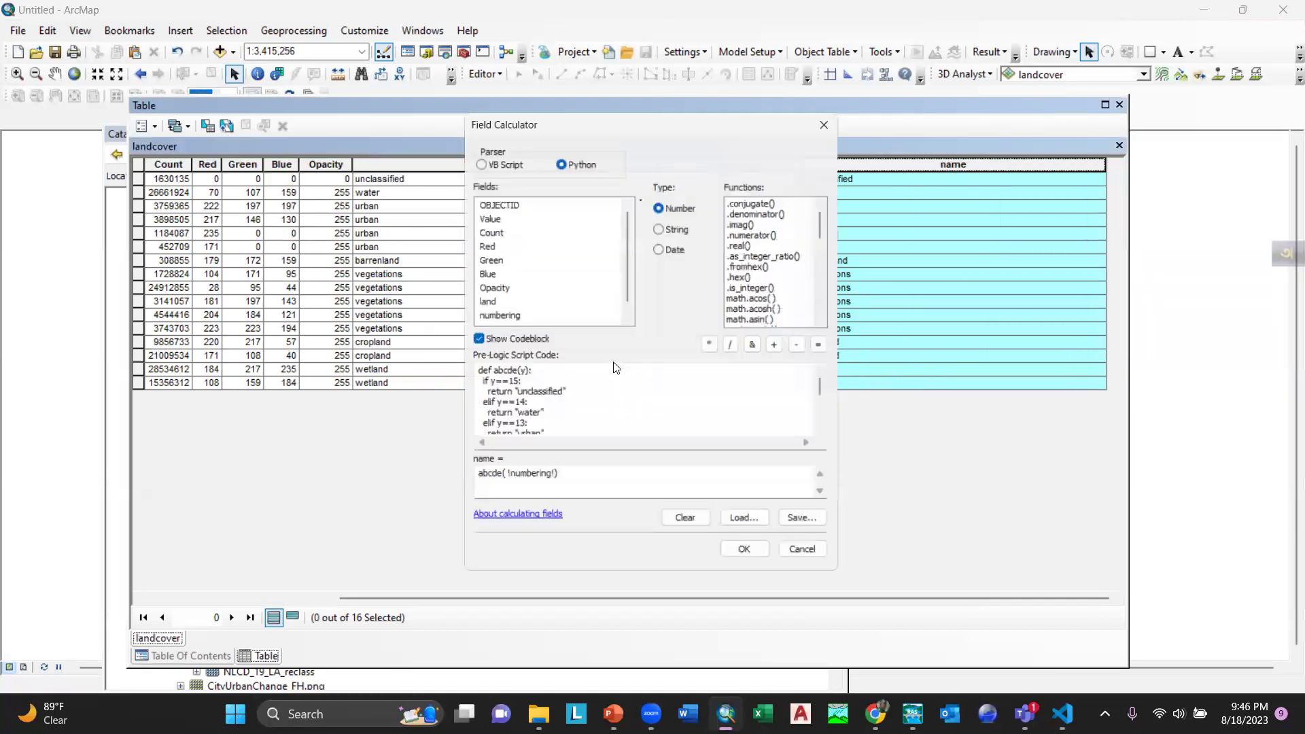
pyautogui.click(512, 375)
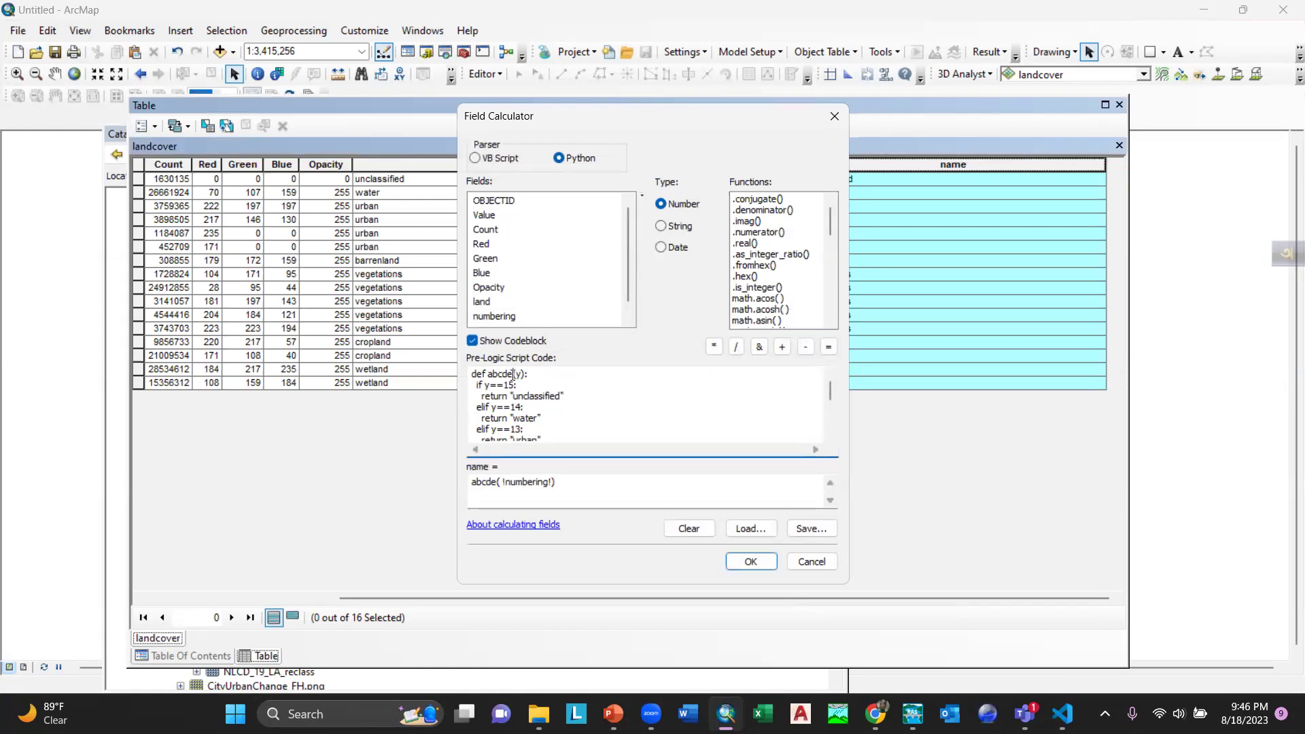
pyautogui.moveTo(514, 374); pyautogui.dragTo(485, 375)
pyautogui.doubleClick(520, 374)
pyautogui.scroll(-1, 498, 415)
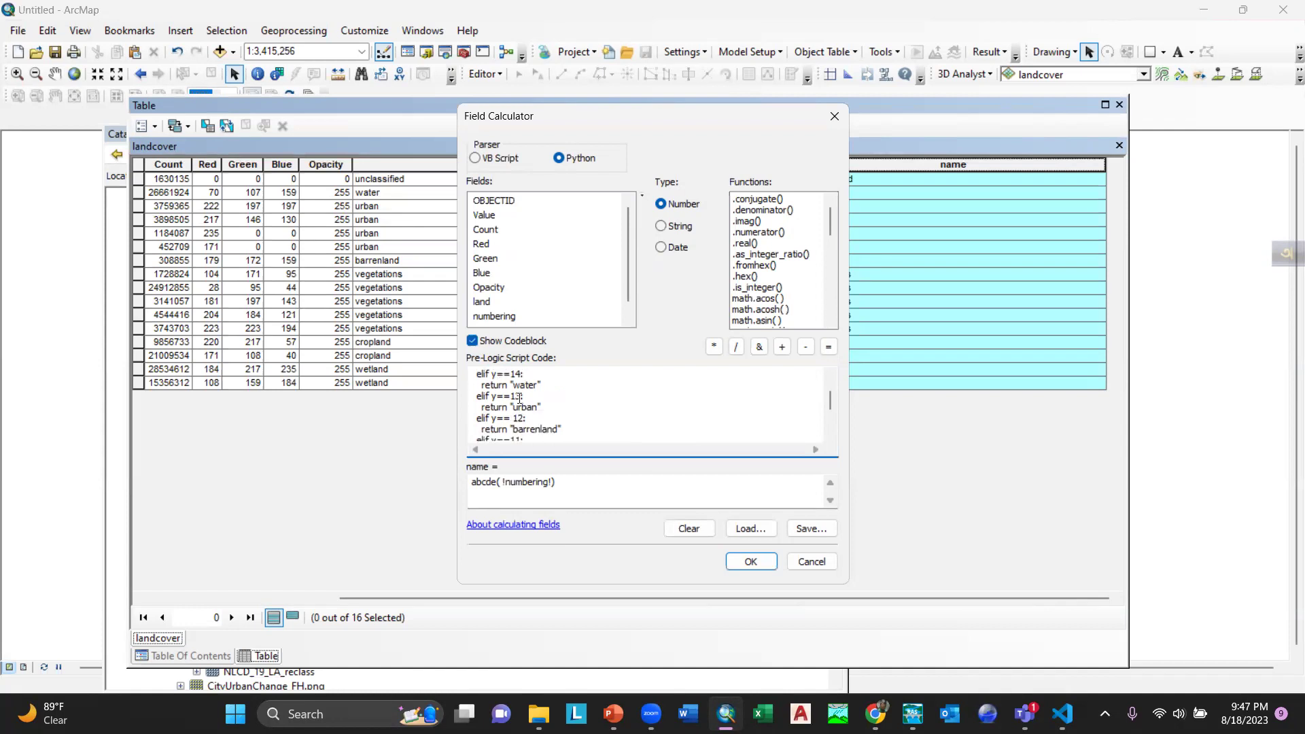
pyautogui.moveTo(543, 406); pyautogui.dragTo(515, 407)
pyautogui.scroll(-2, 524, 409)
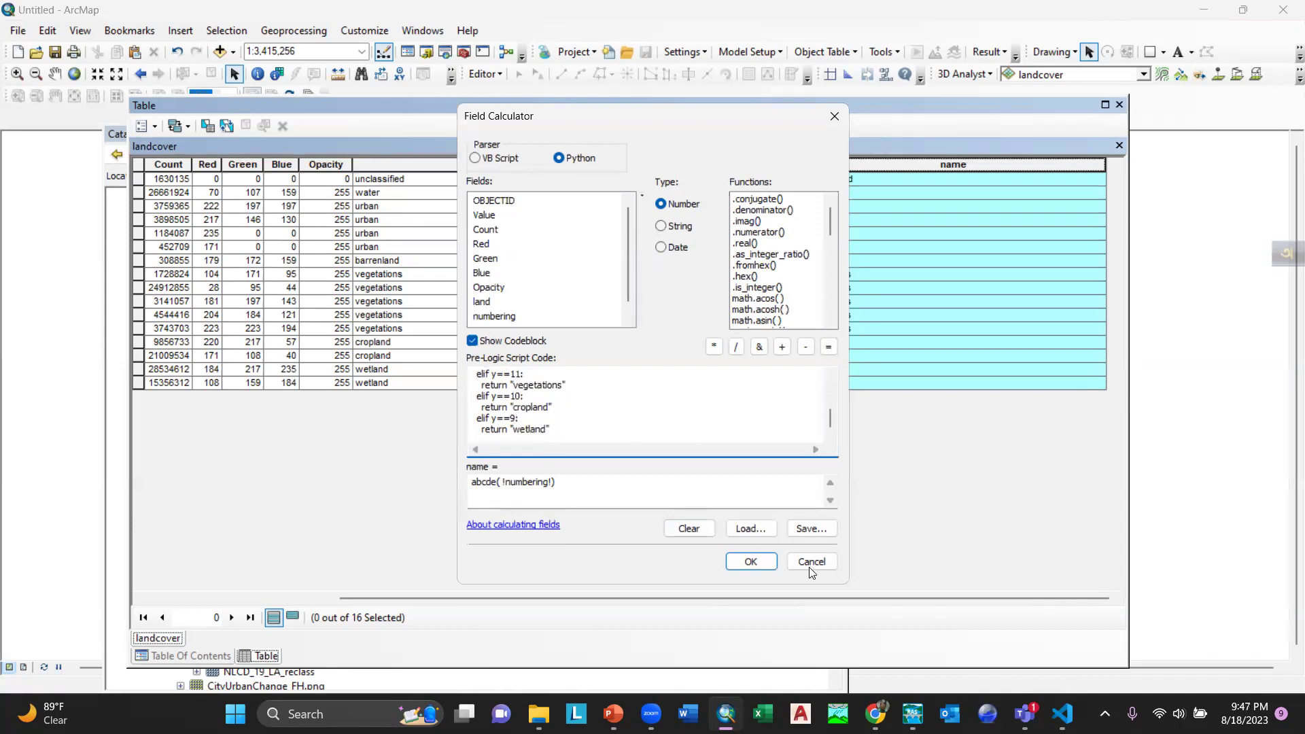
# Step: Review the expression abcde( !numbering!) against the function definition and the table's numbering and name columns, and close the Field Calculator without recalculating
pyautogui.click(500, 482)
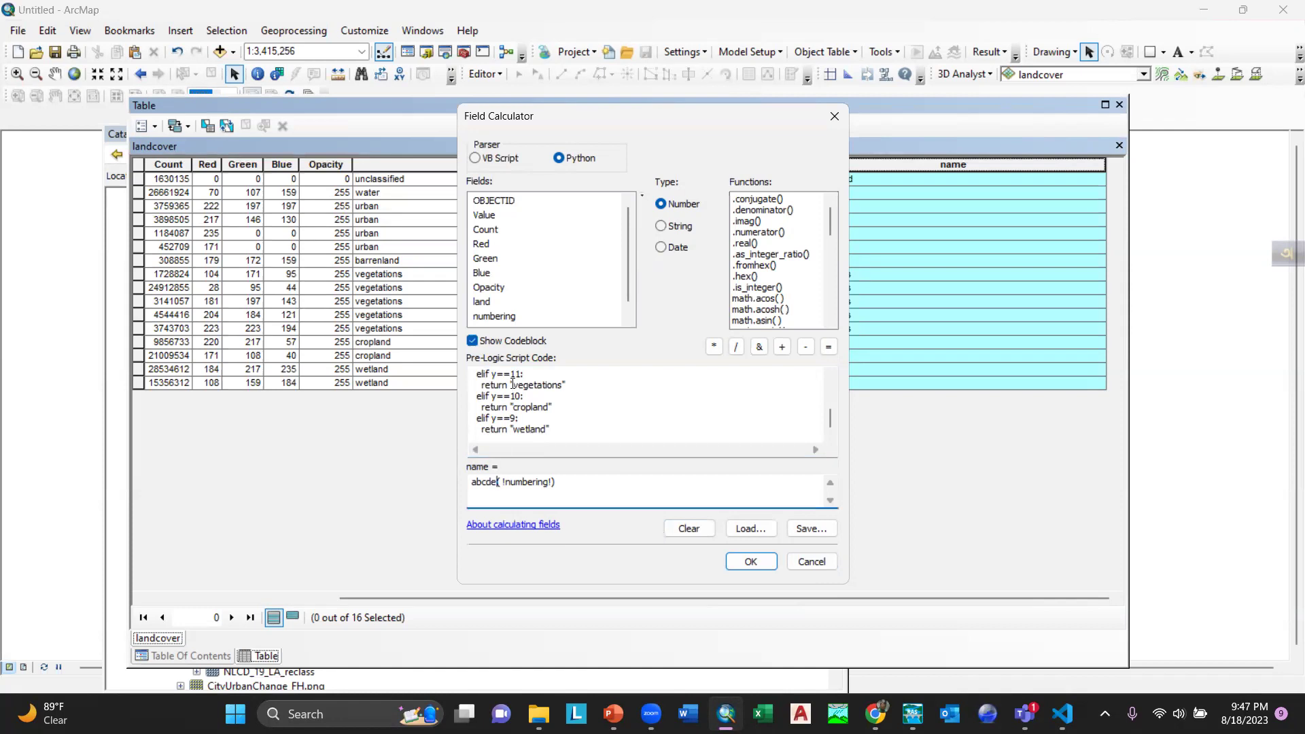
pyautogui.scroll(3, 513, 382)
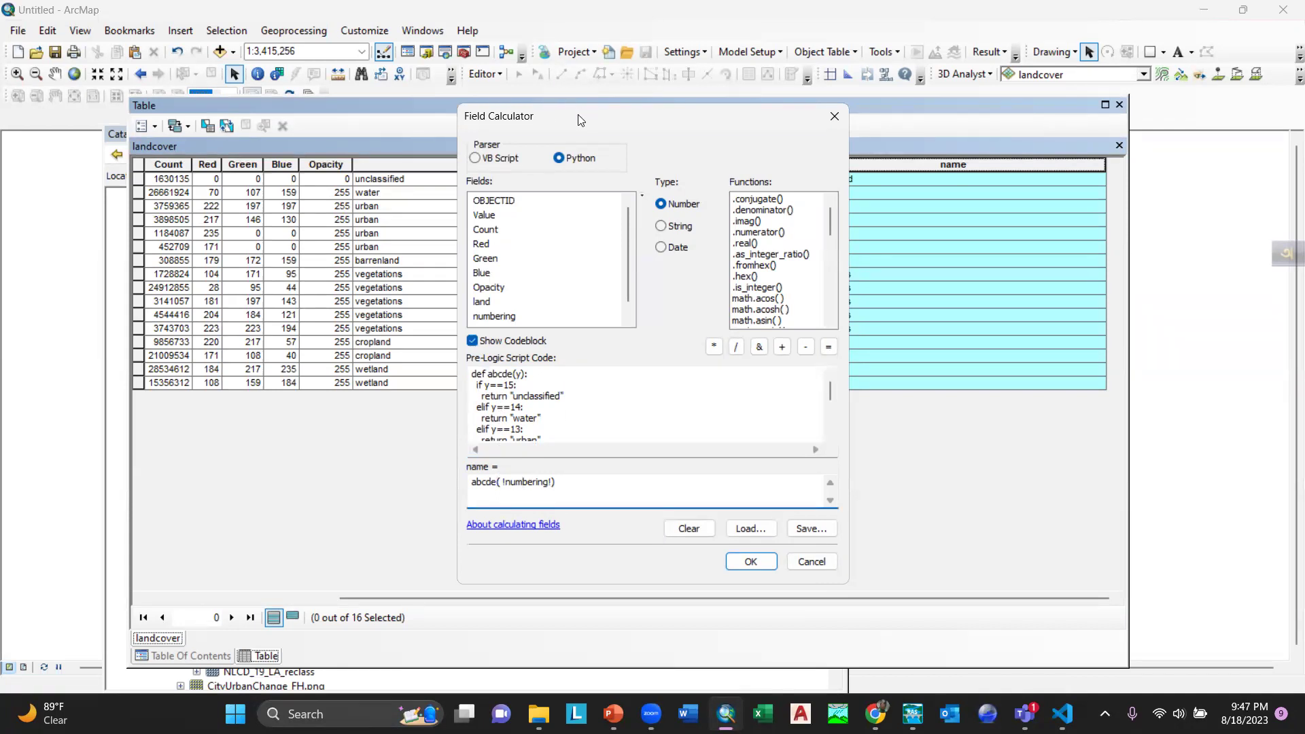
pyautogui.moveTo(821, 126); pyautogui.dragTo(666, 119)
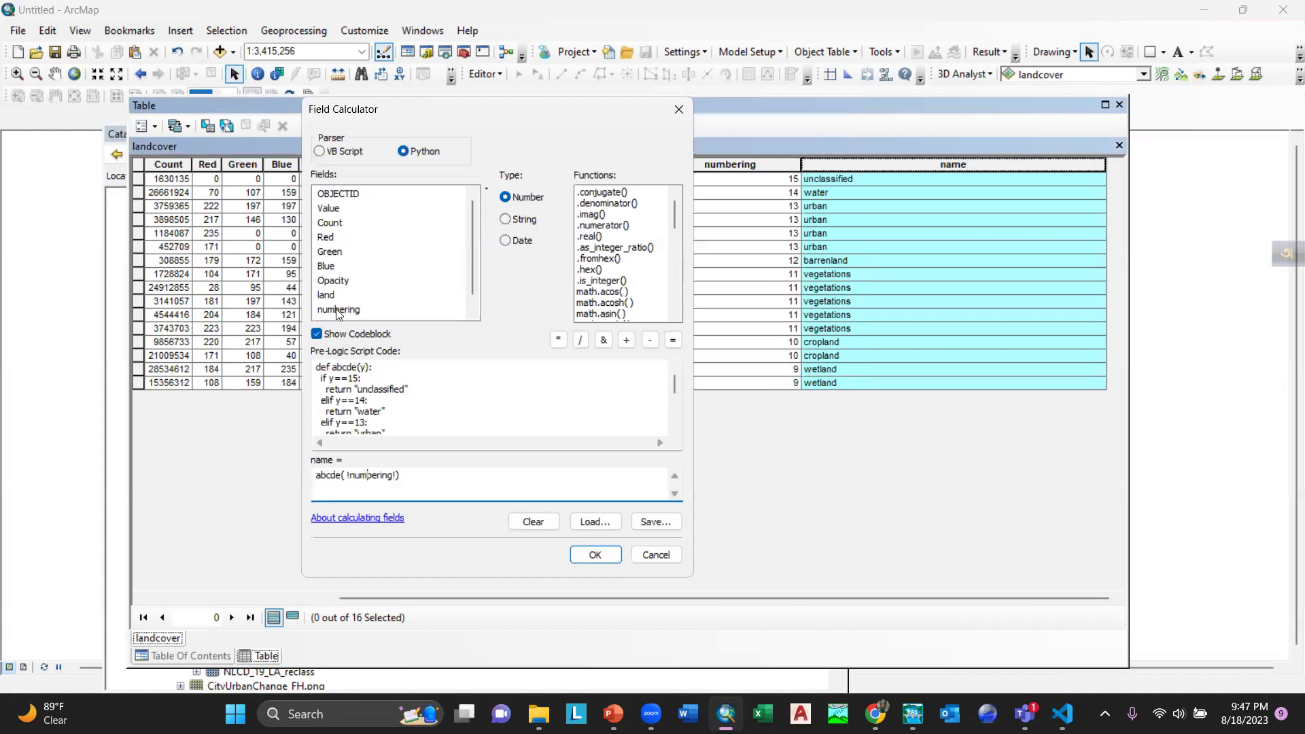
pyautogui.moveTo(405, 474); pyautogui.dragTo(342, 475)
pyautogui.click(399, 479)
pyautogui.moveTo(645, 116); pyautogui.dragTo(846, 95)
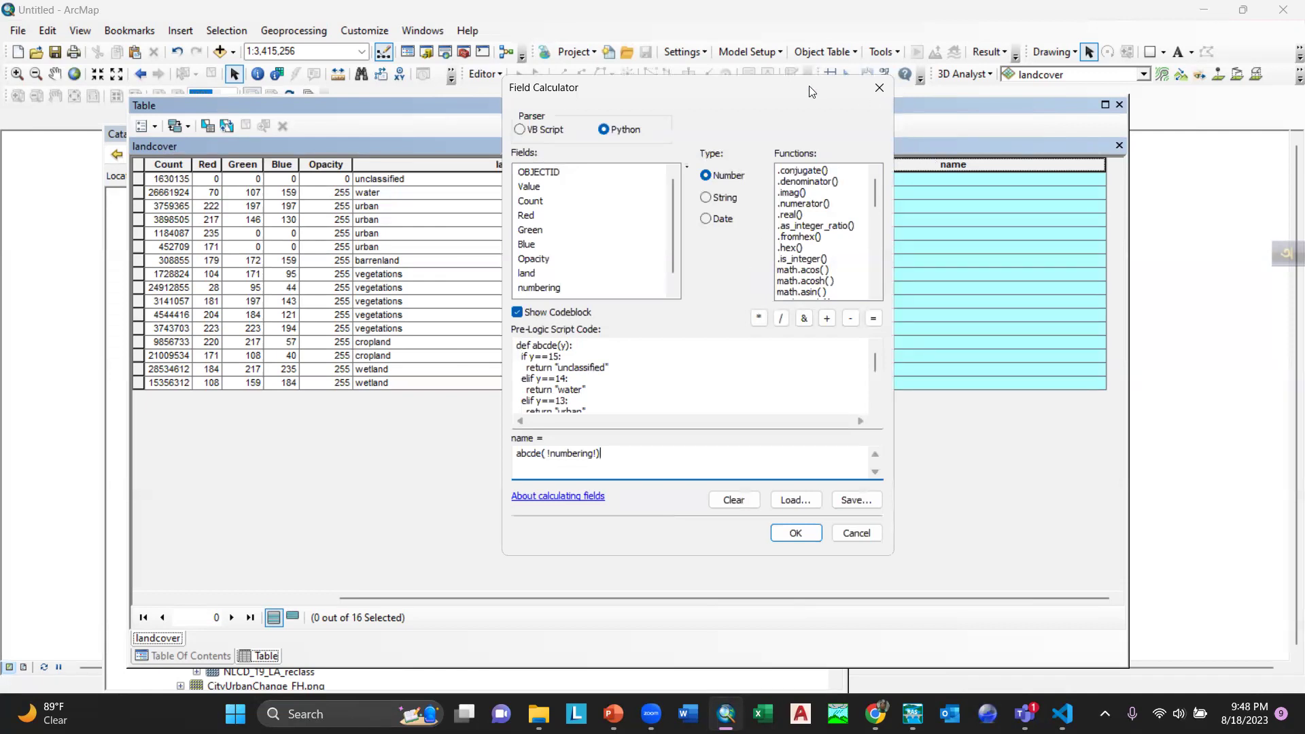
pyautogui.moveTo(816, 87); pyautogui.dragTo(708, 94)
pyautogui.click(770, 94)
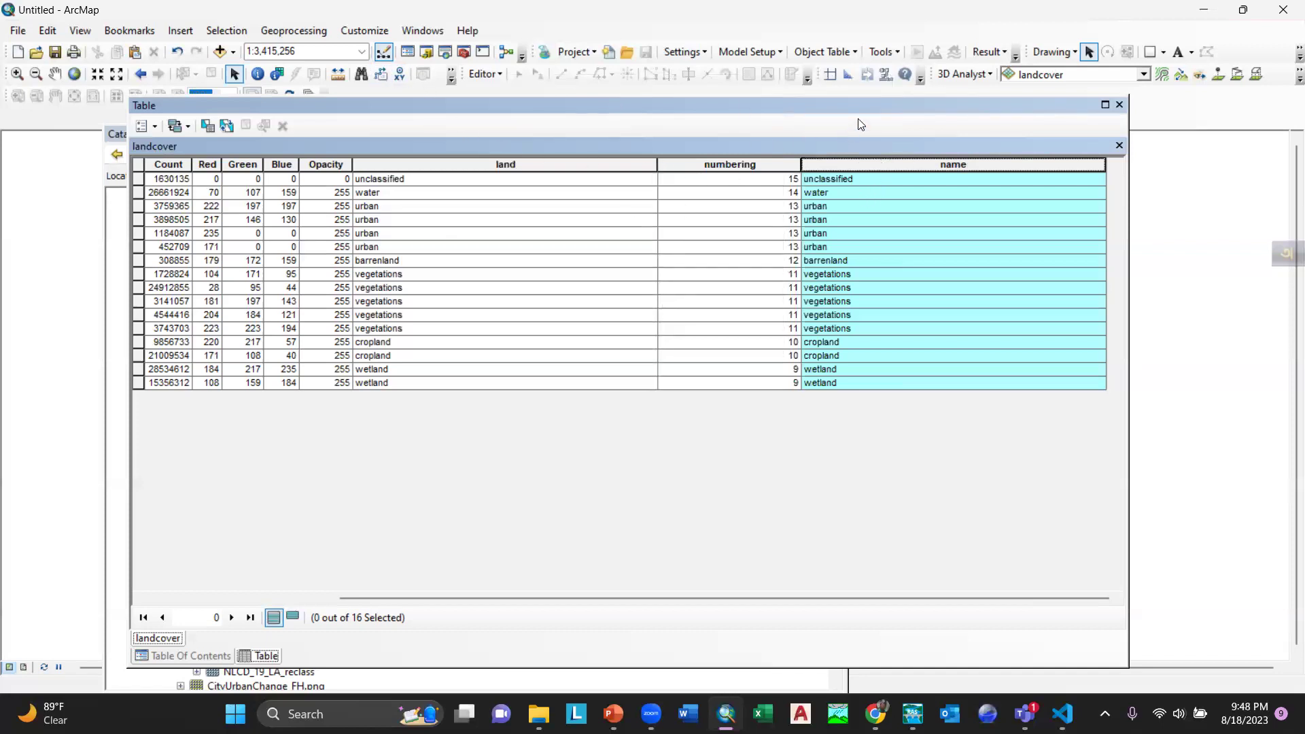
# Step: Check the class names in the urban and vegetations rows of the name field
pyautogui.click(846, 205)
pyautogui.click(836, 232)
pyautogui.click(838, 286)
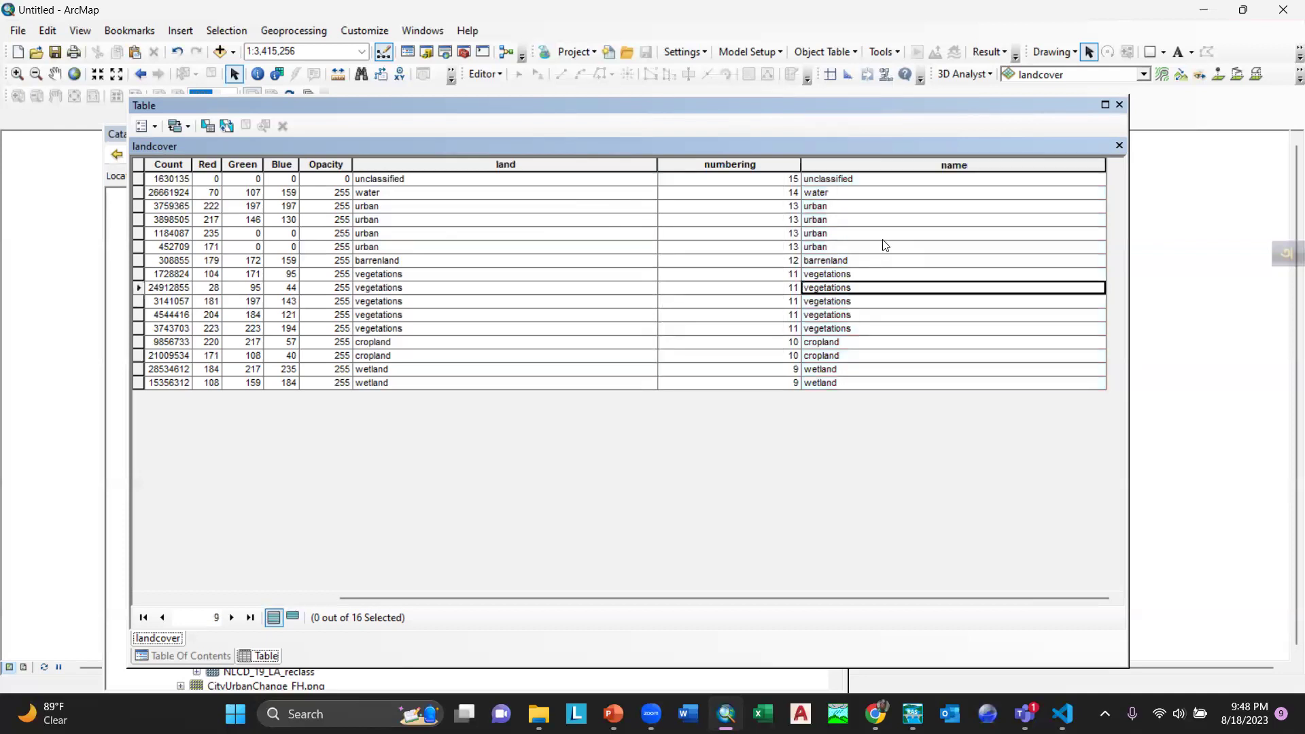
pyautogui.click(1174, 74)
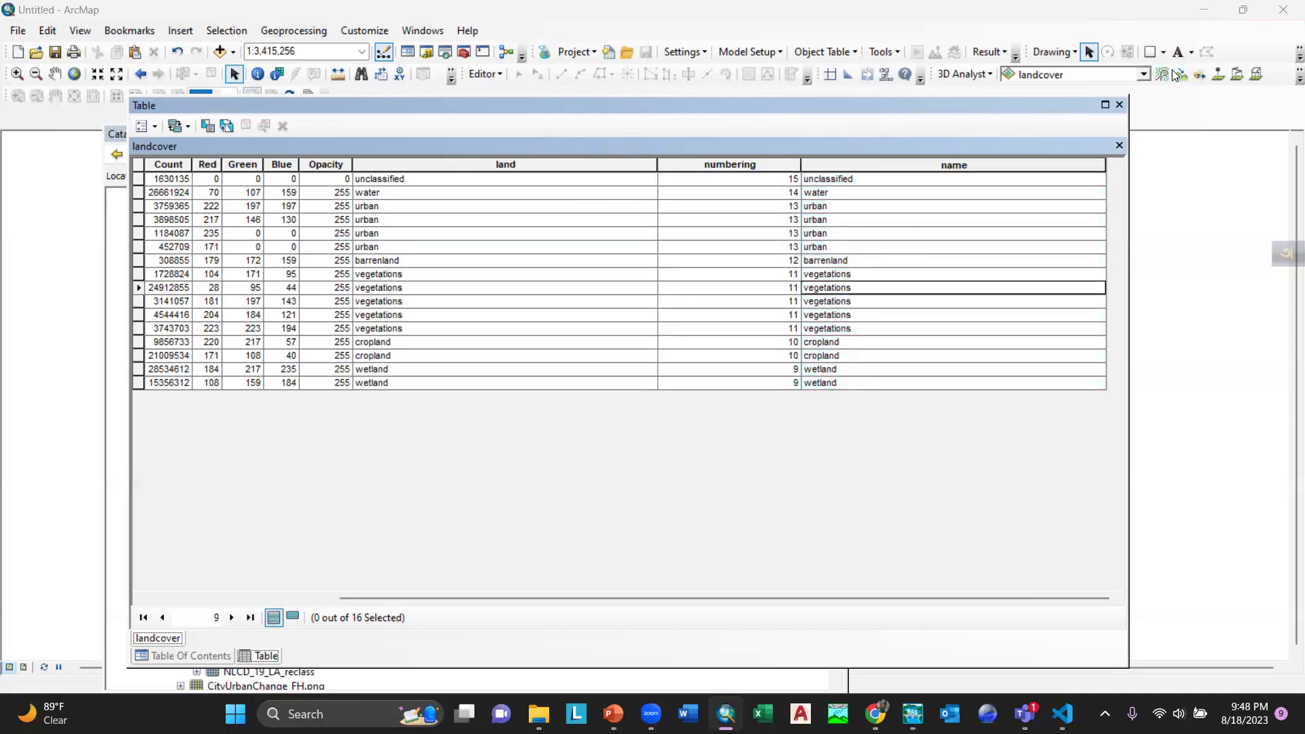